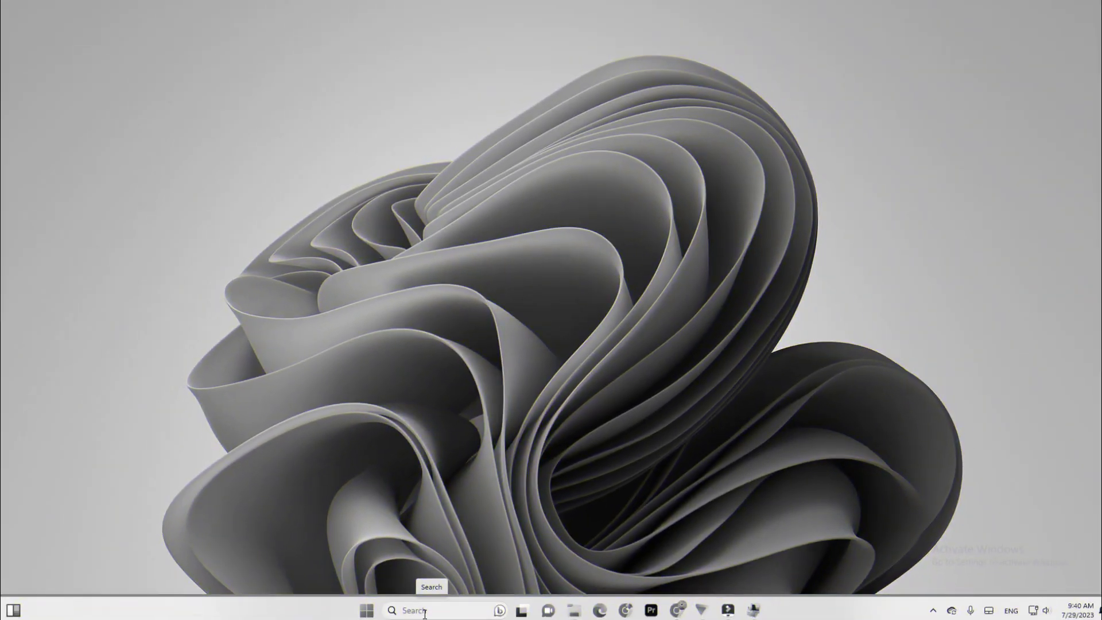
# - Search Windows for display settings and open the Display settings page from the desktop
pyautogui.click(425, 612)
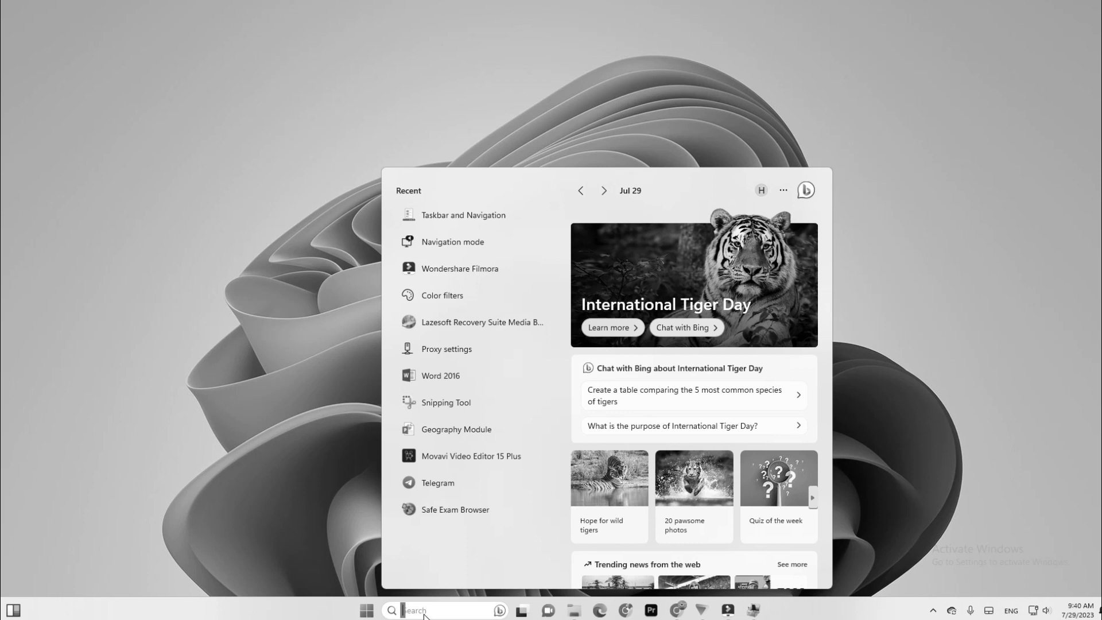
pyautogui.write('dis')
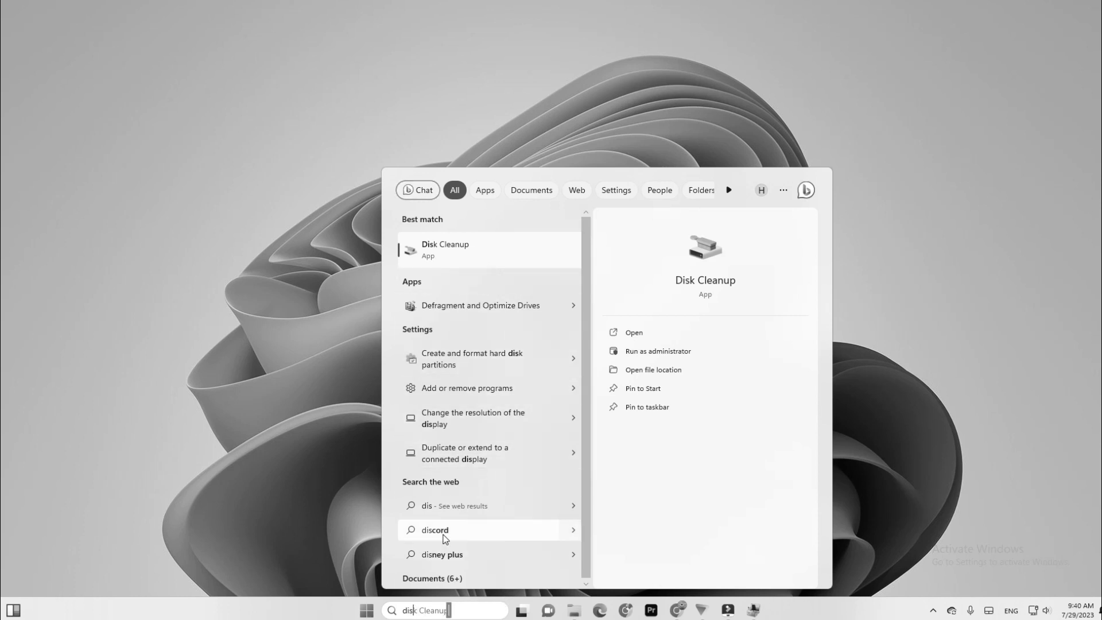
pyautogui.write('pl')
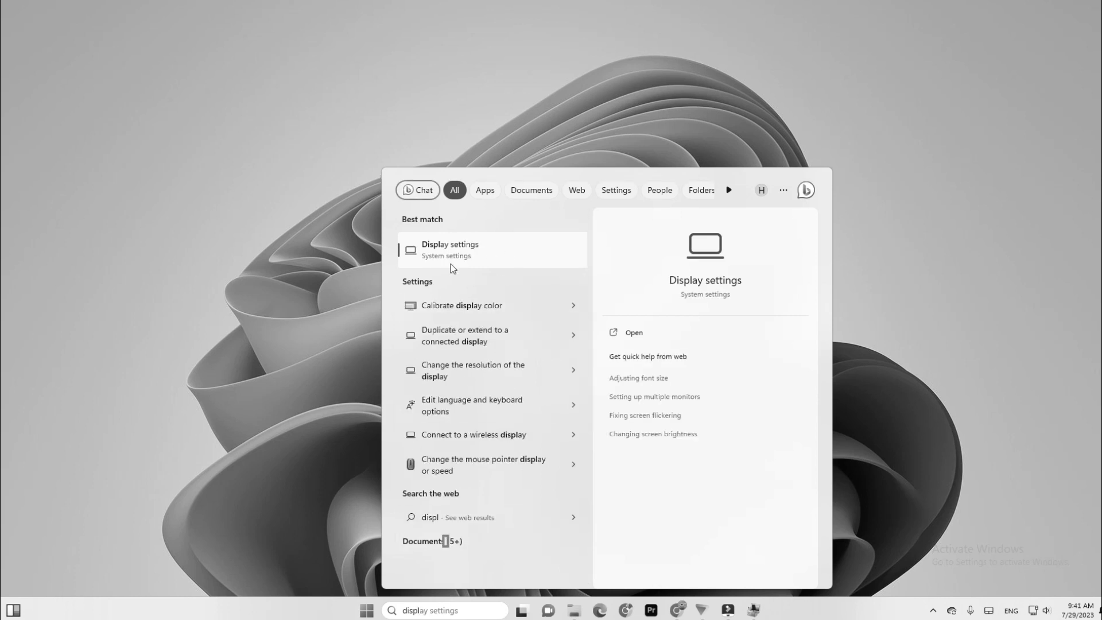
pyautogui.rightClick(796, 68)
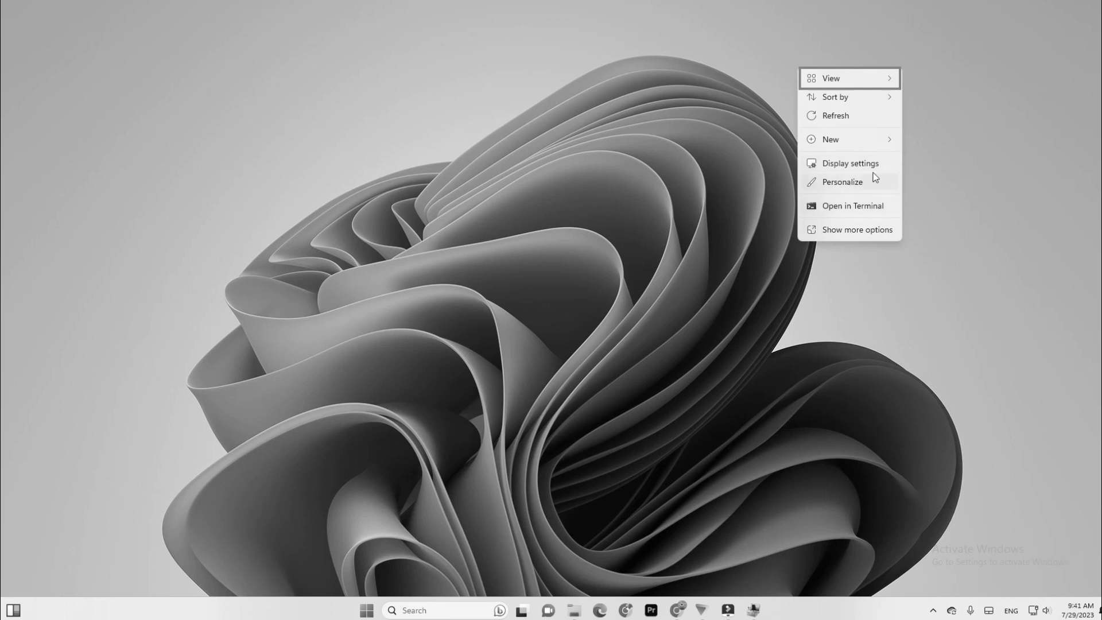
pyautogui.click(864, 165)
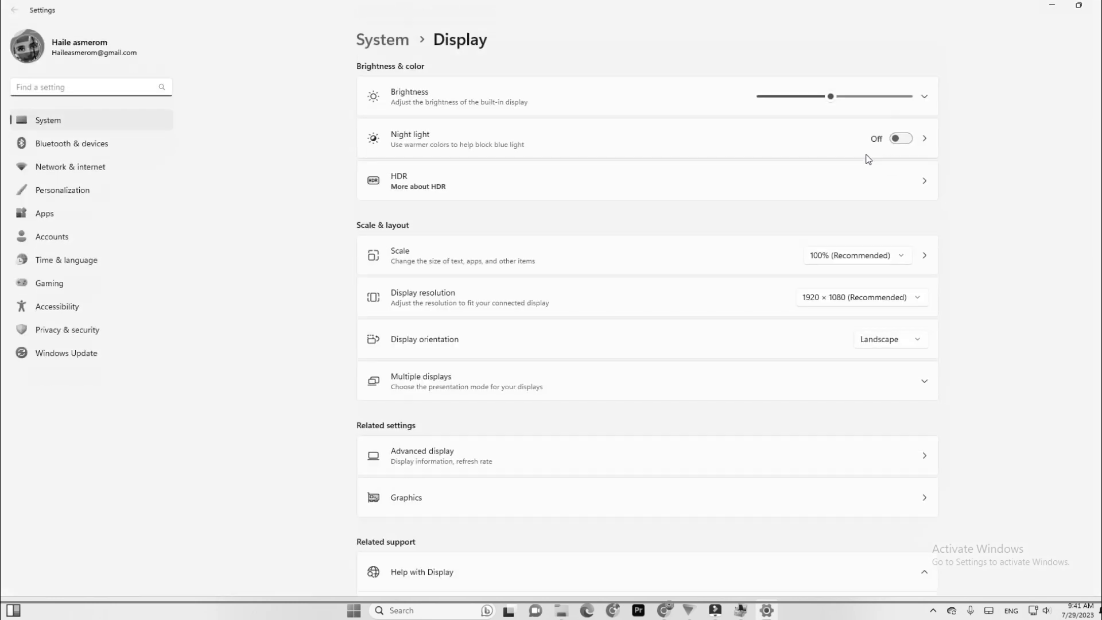
# - Raise the built-in display's brightness to maximum and switch Night light on and back off
pyautogui.moveTo(831, 97); pyautogui.dragTo(852, 110)
pyautogui.moveTo(766, 108); pyautogui.dragTo(901, 119)
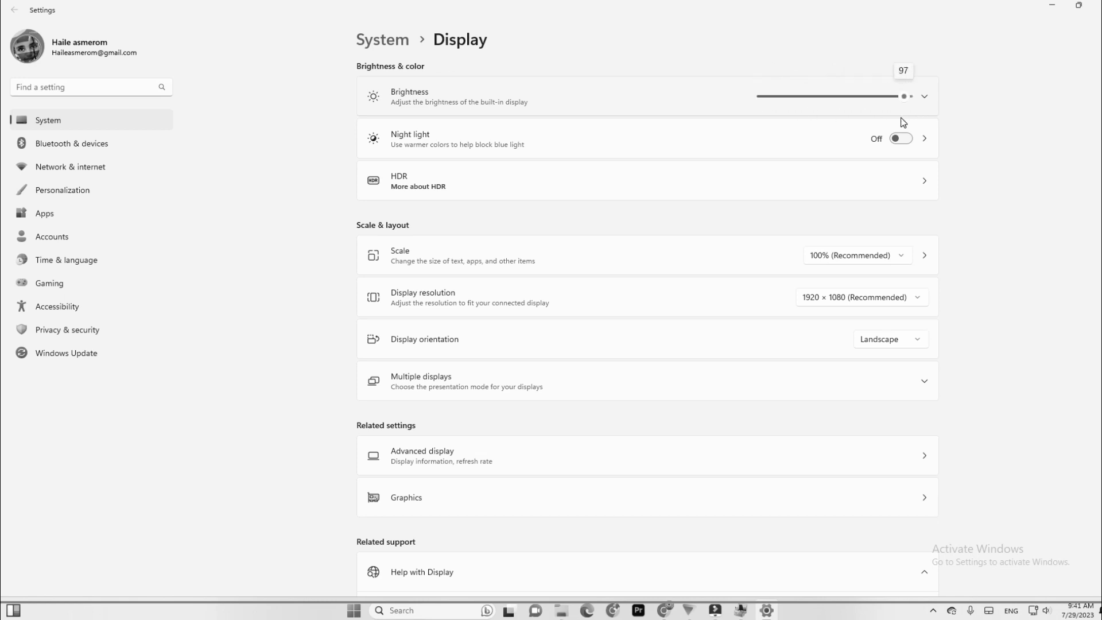
pyautogui.click(899, 141)
pyautogui.moveTo(844, 98); pyautogui.dragTo(984, 103)
pyautogui.click(901, 138)
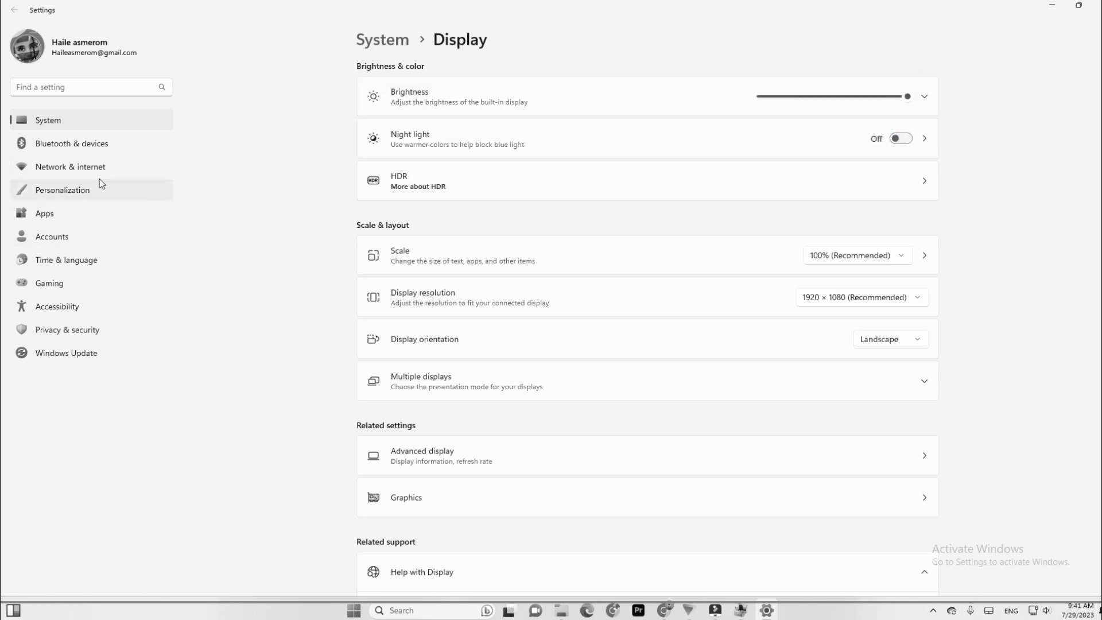
# - Review the mode, transparency and accent color options under Personalization > Colors, and minimize Settings
pyautogui.click(75, 191)
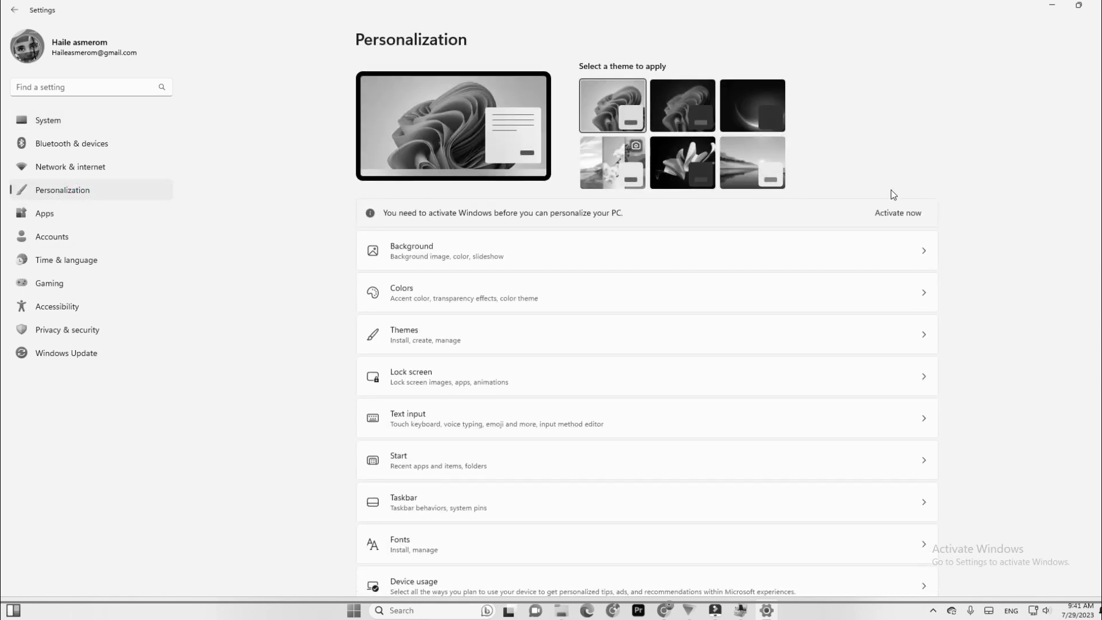
pyautogui.click(507, 297)
pyautogui.click(470, 292)
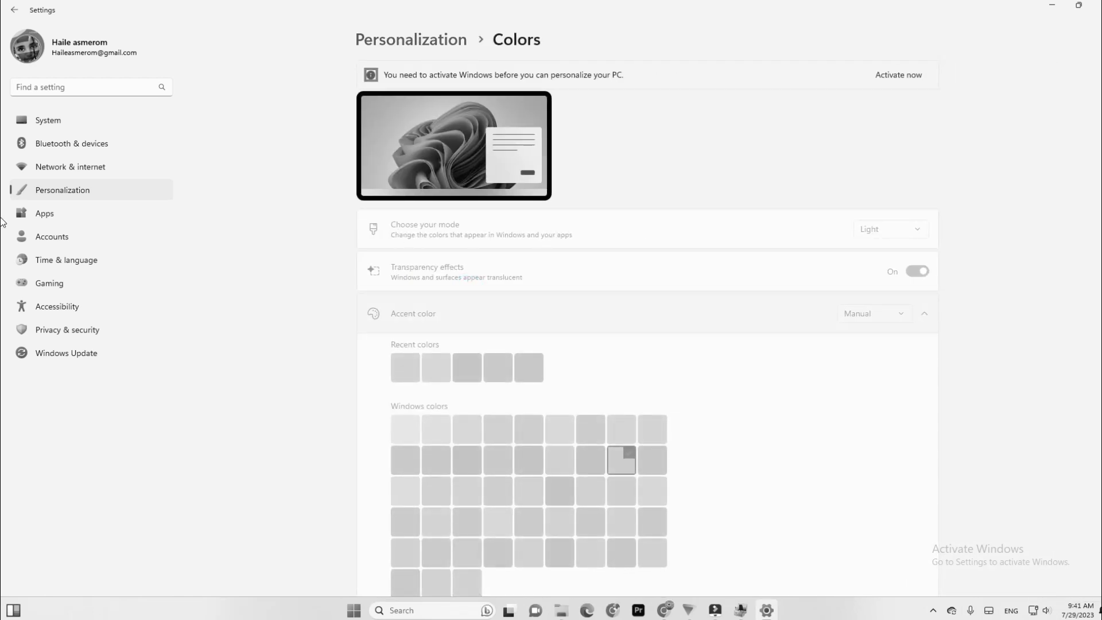
pyautogui.scroll(-3, 464, 360)
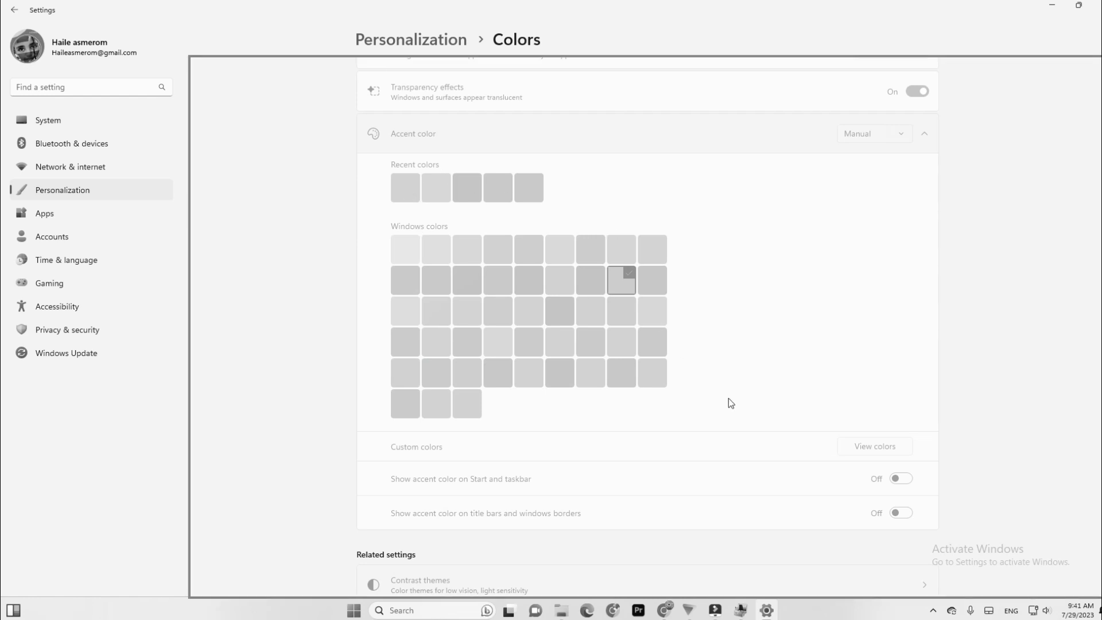
pyautogui.scroll(3, 672, 437)
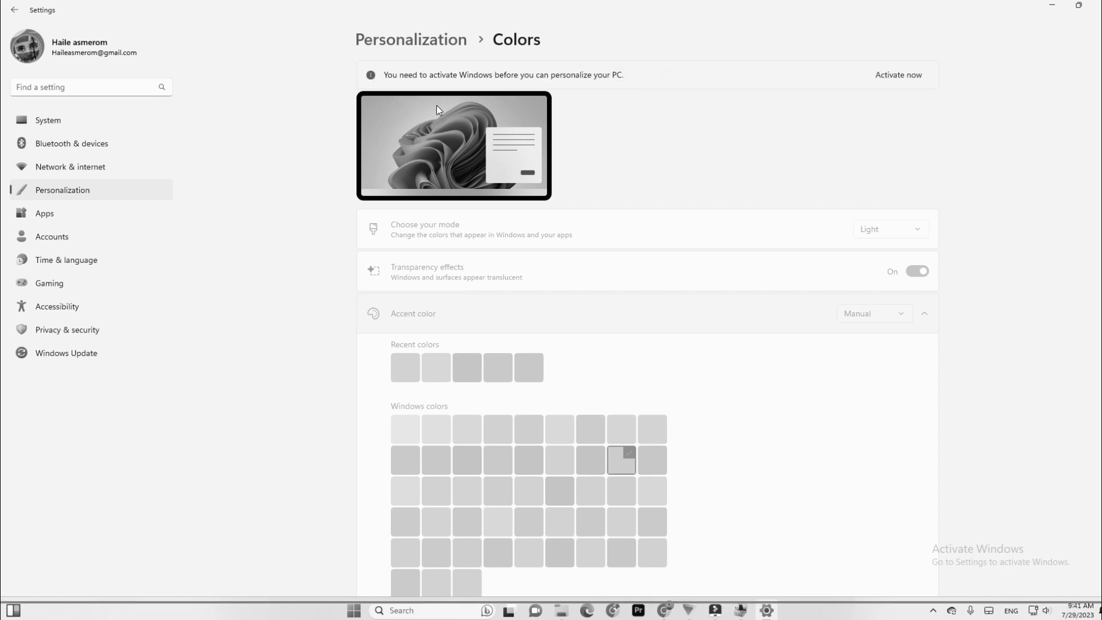
pyautogui.click(83, 88)
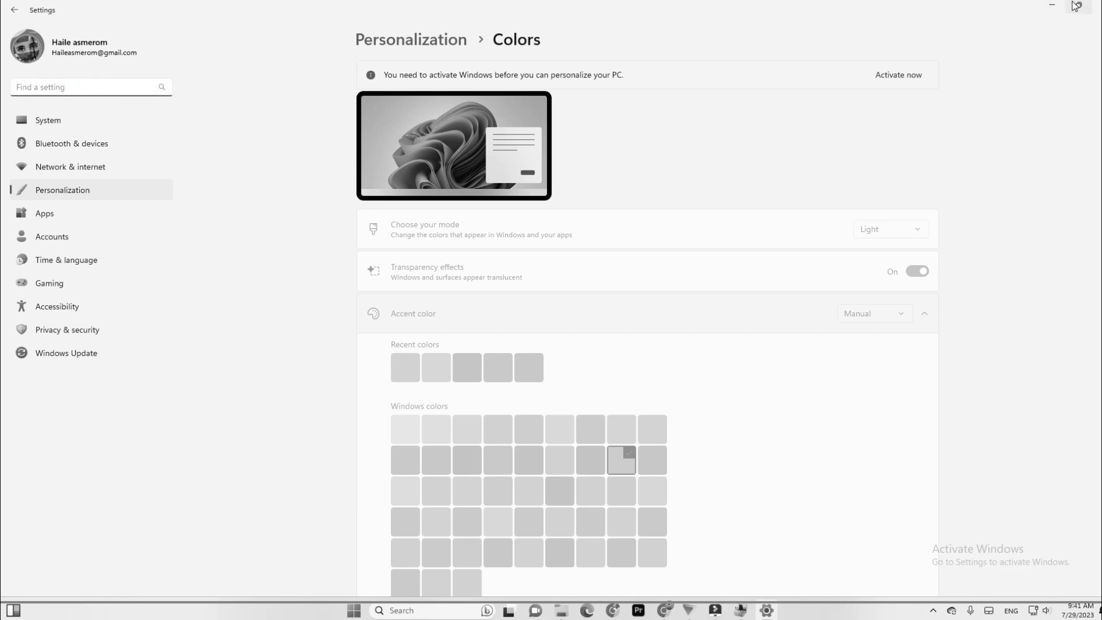
pyautogui.click(1048, 7)
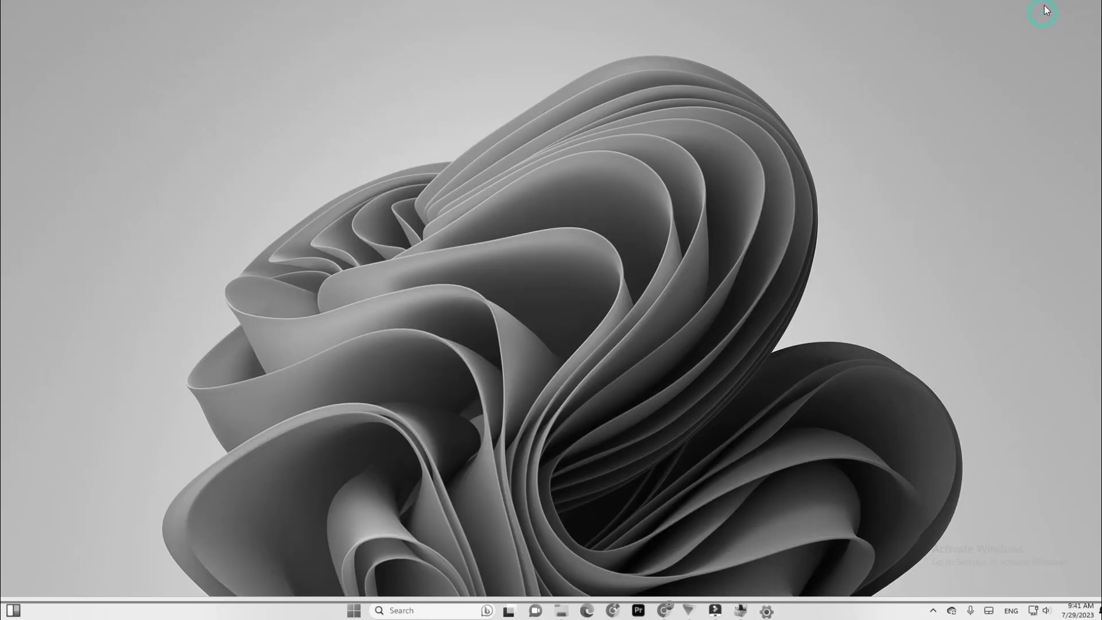
pyautogui.rightClick(773, 119)
pyautogui.click(810, 171)
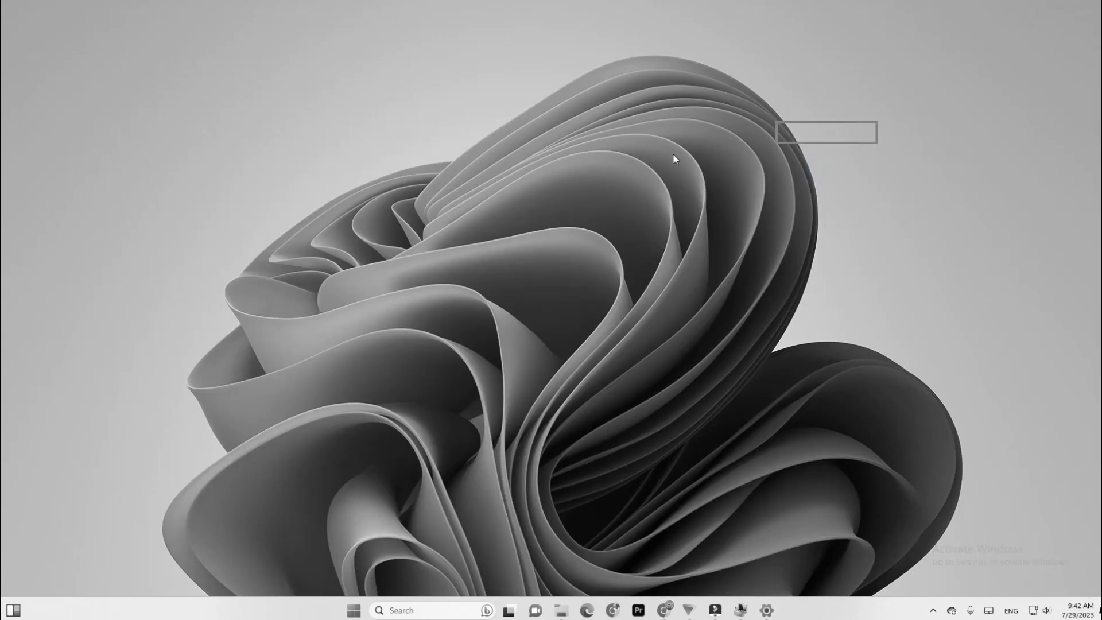
pyautogui.rightClick(674, 155)
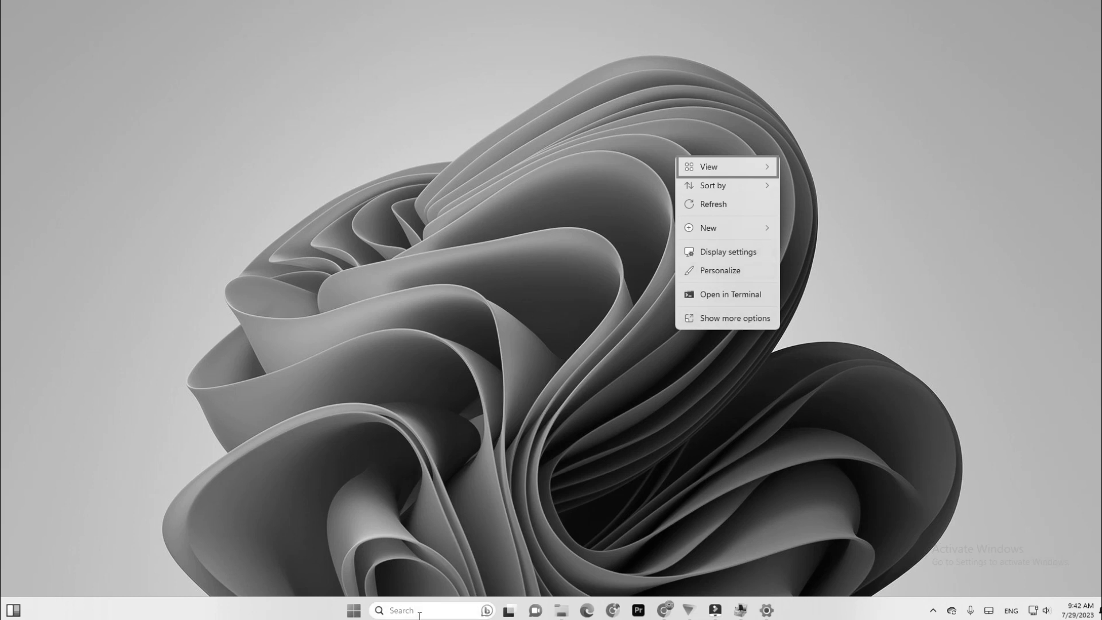
# - Search Windows for color settings and open Color Management
pyautogui.click(445, 610)
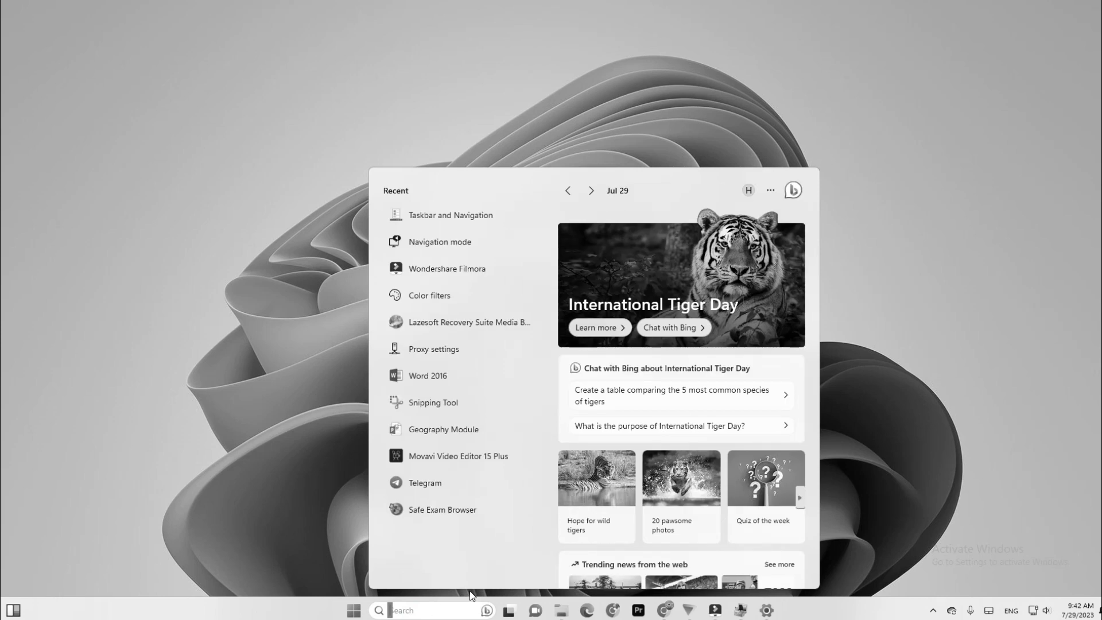
pyautogui.write('color filters')
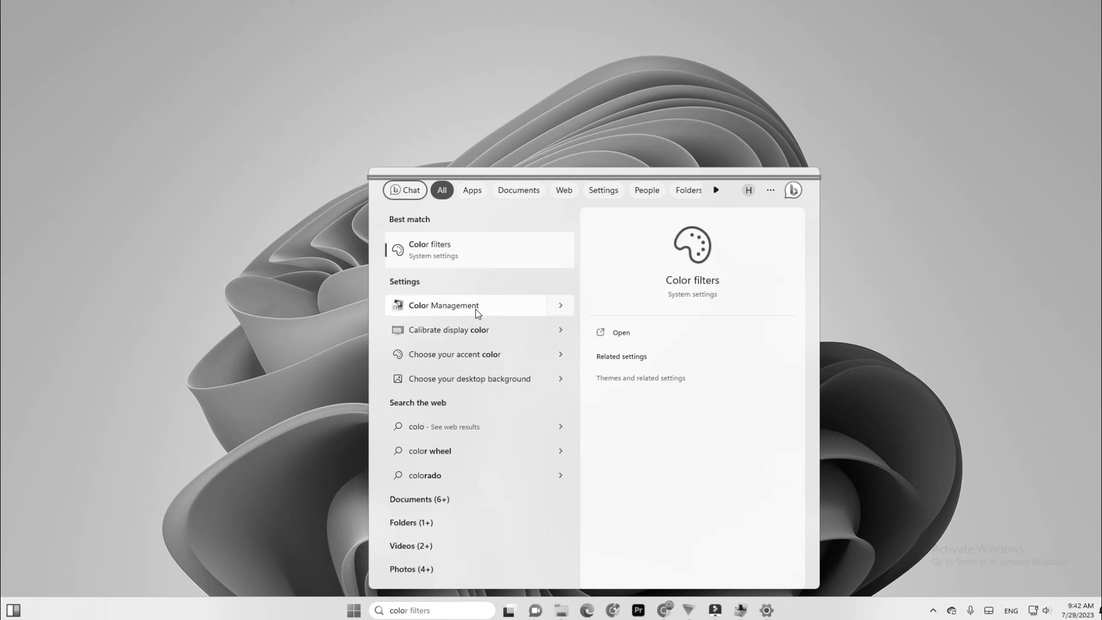
pyautogui.click(461, 307)
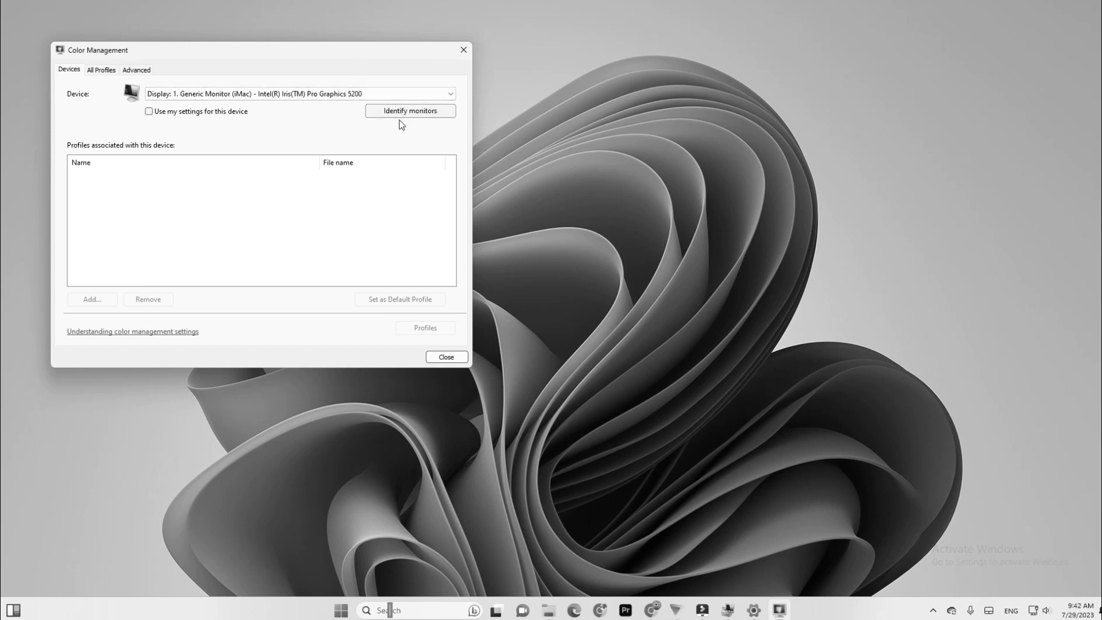
# - Enable own settings for the Generic Monitor display, associate the sRGB IEC61966-2.1 profile with it, and close Color Management
pyautogui.click(155, 112)
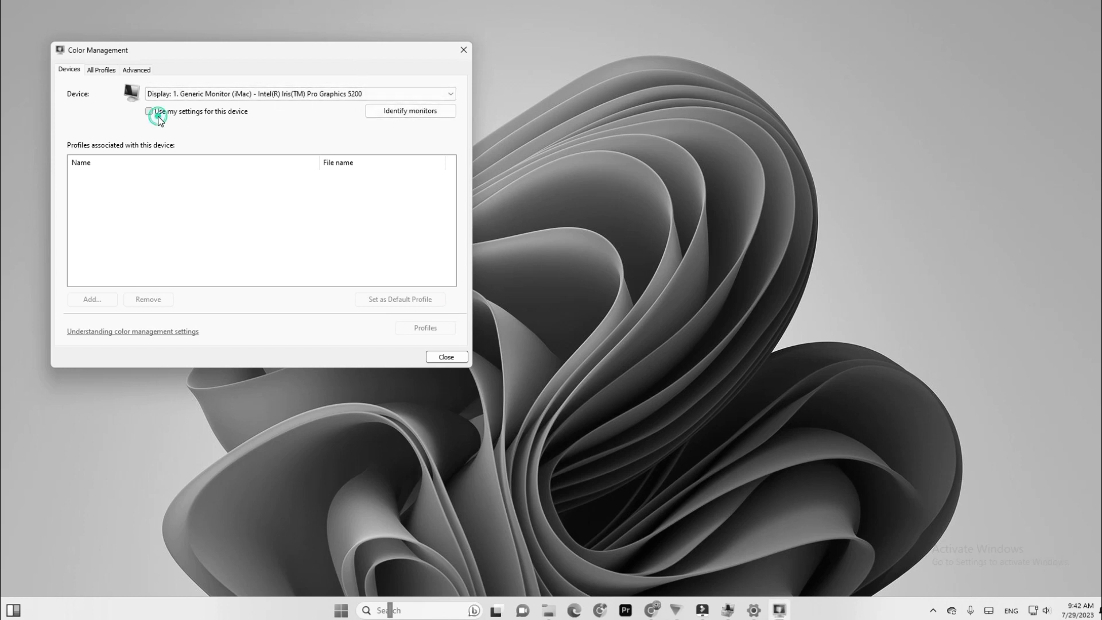
pyautogui.click(94, 300)
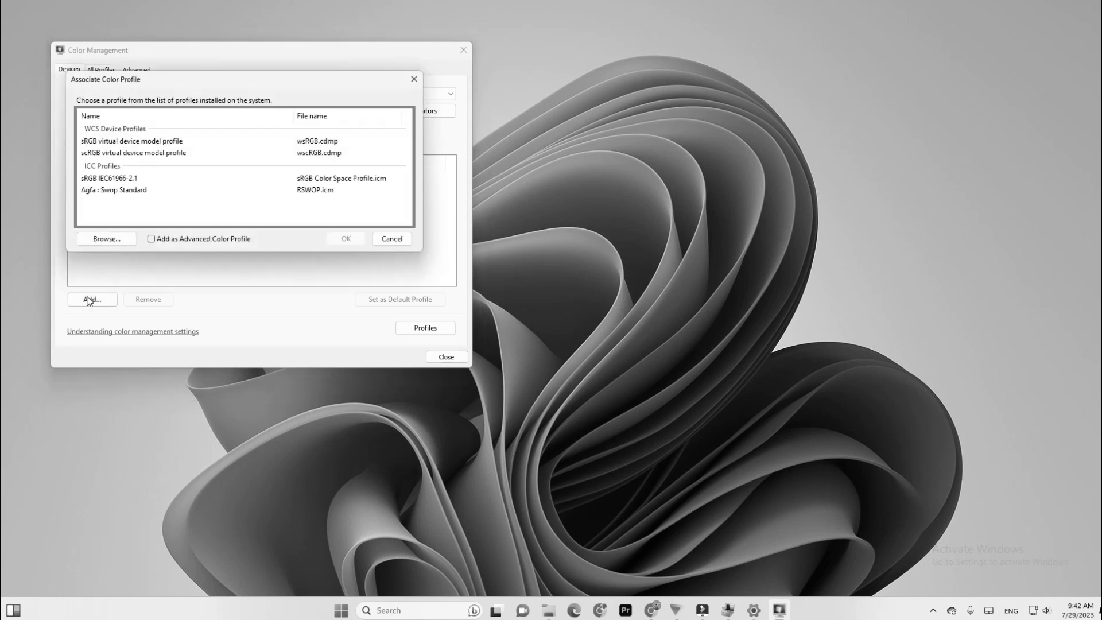
pyautogui.click(115, 180)
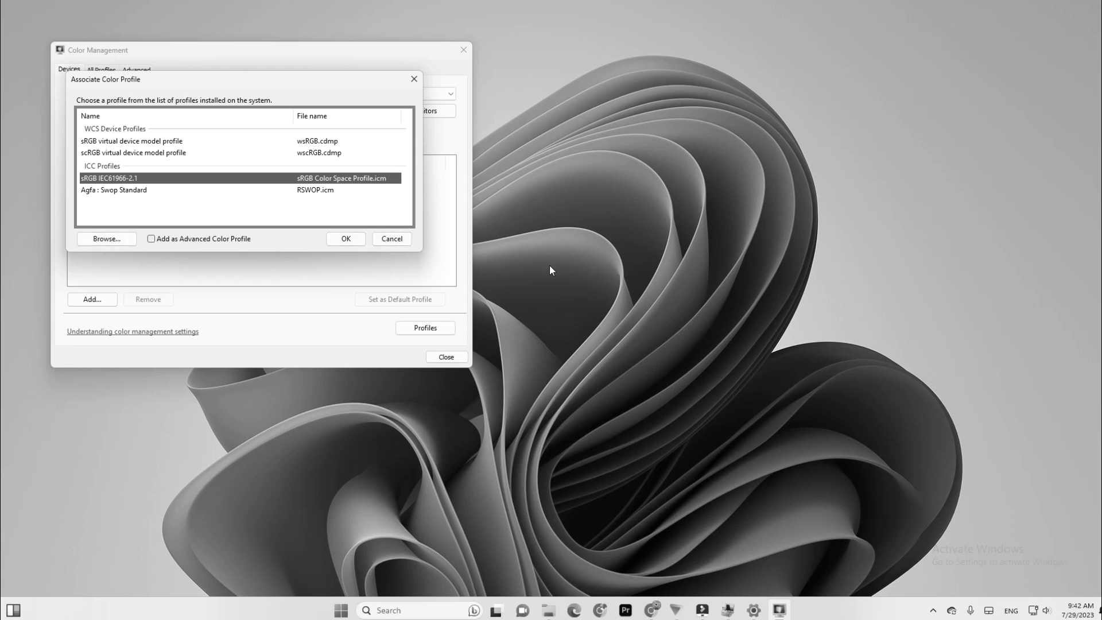
pyautogui.click(347, 238)
pyautogui.click(88, 298)
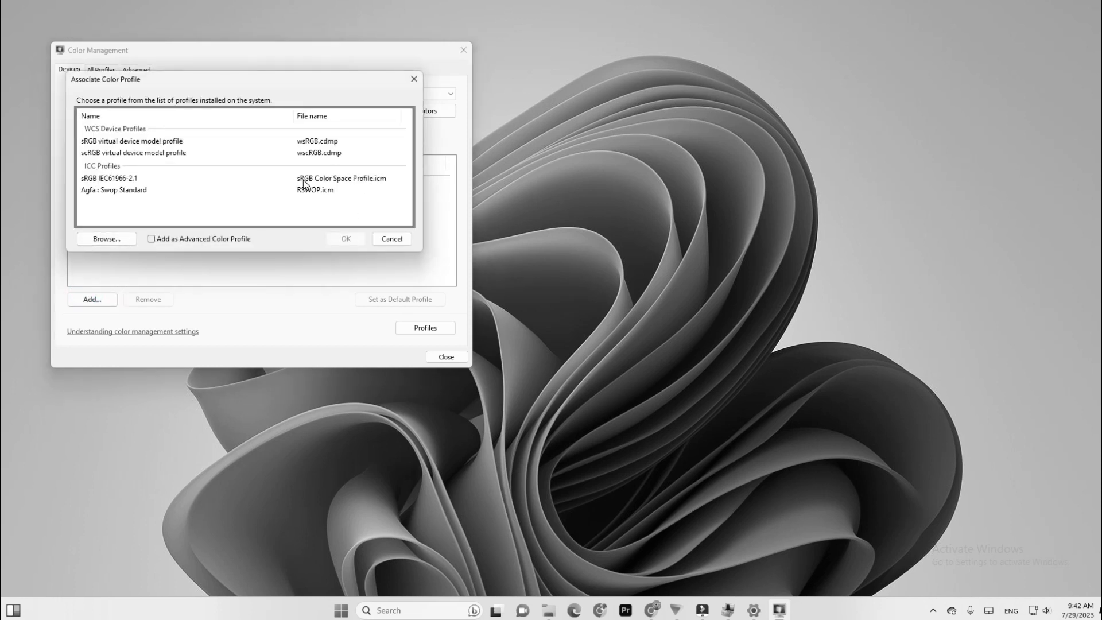
pyautogui.click(304, 179)
pyautogui.click(347, 239)
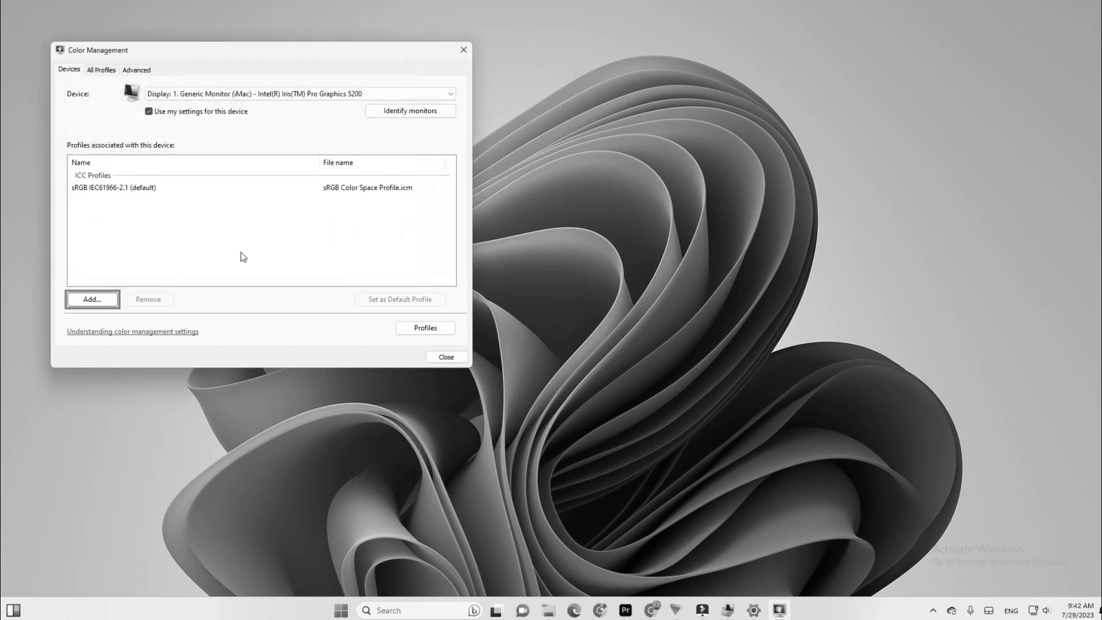
pyautogui.click(448, 357)
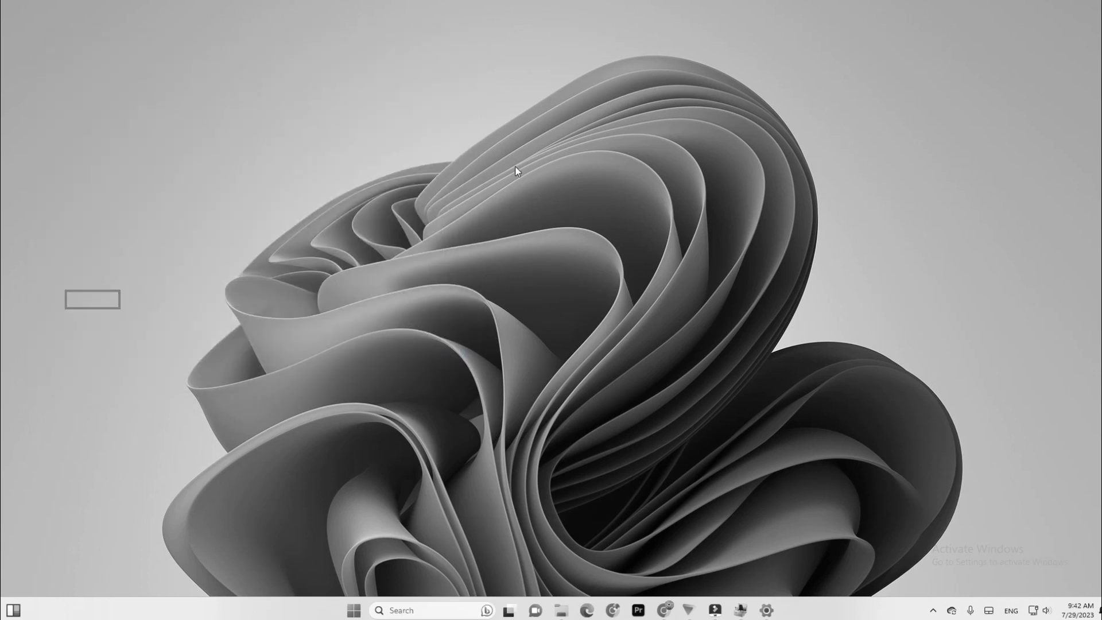
pyautogui.rightClick(515, 166)
pyautogui.click(544, 214)
pyautogui.rightClick(460, 191)
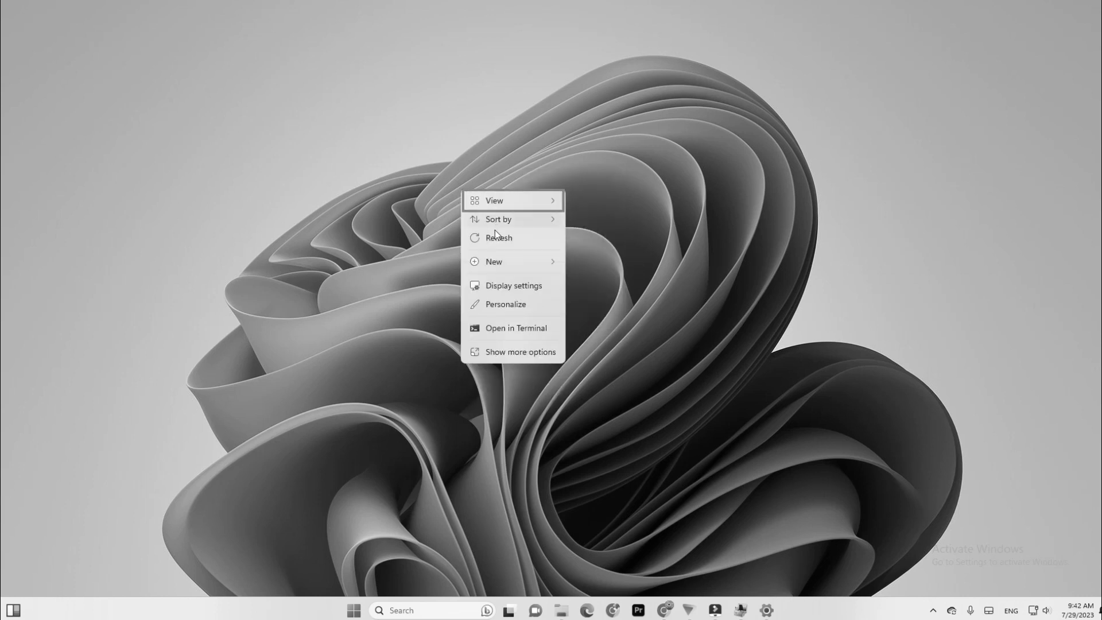
pyautogui.click(494, 236)
pyautogui.rightClick(474, 182)
pyautogui.moveTo(517, 220)
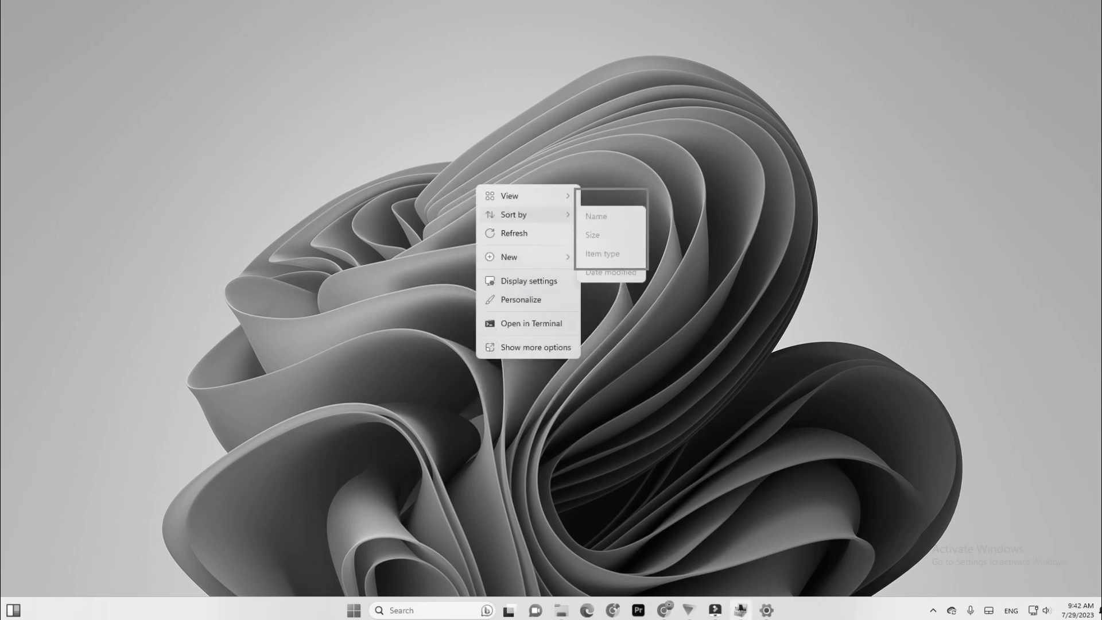
# - Switch to Computer Management and list the display adapters in Device Manager
pyautogui.click(741, 610)
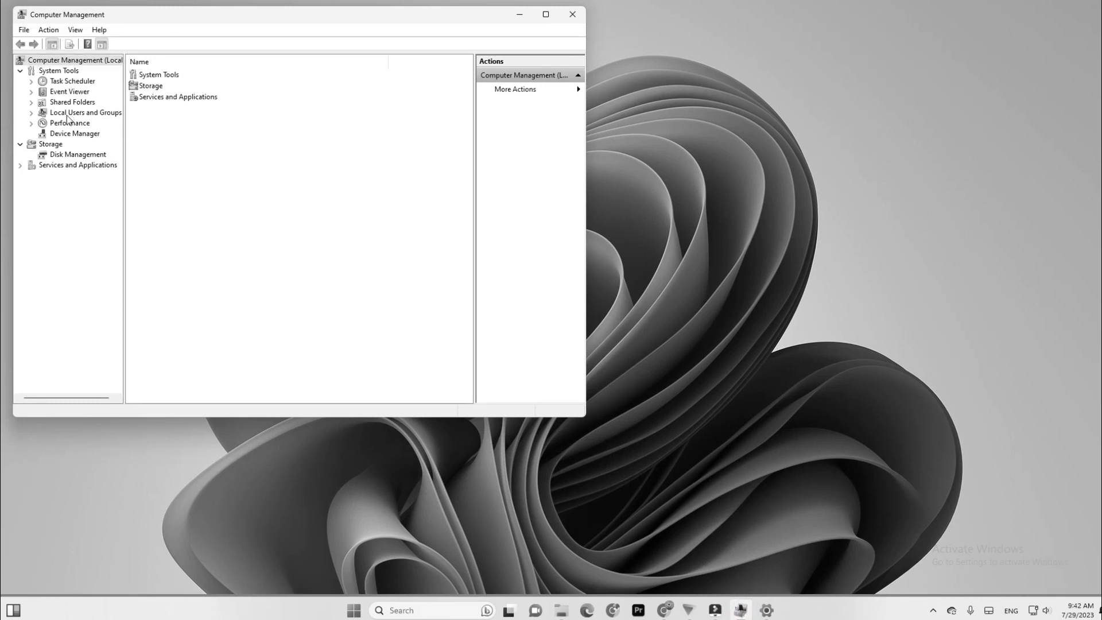
pyautogui.click(68, 135)
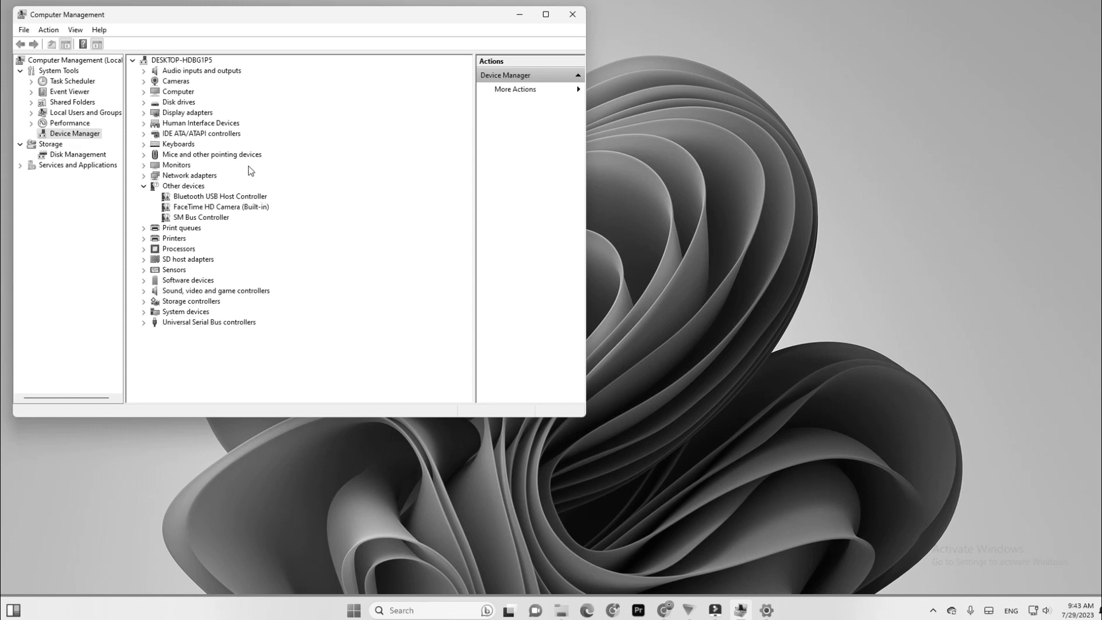
pyautogui.click(144, 113)
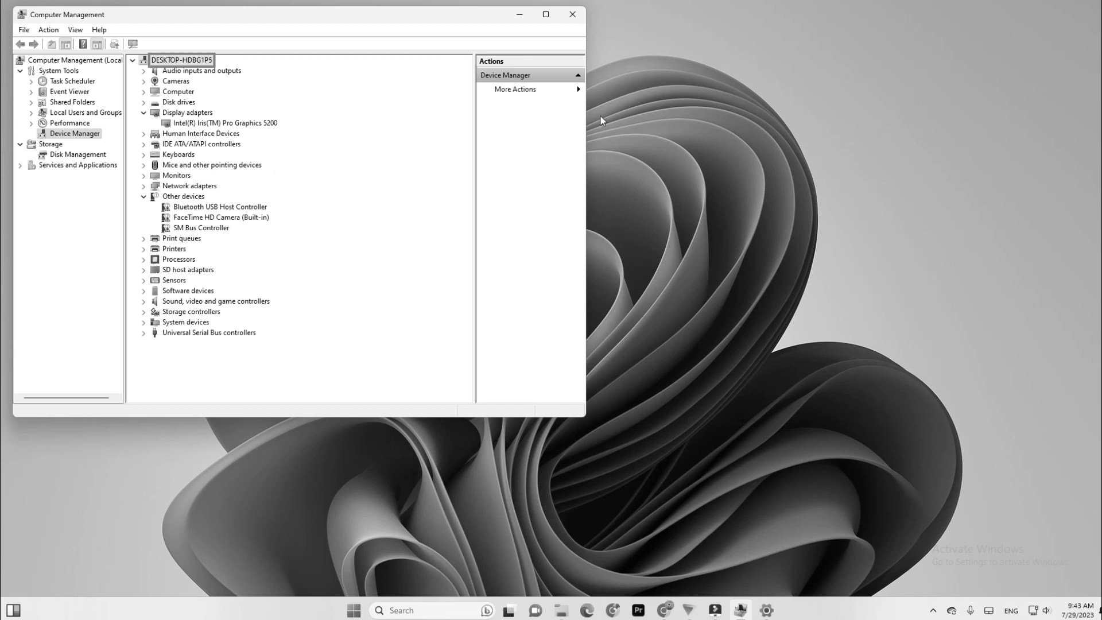
pyautogui.rightClick(743, 20)
pyautogui.moveTo(780, 34)
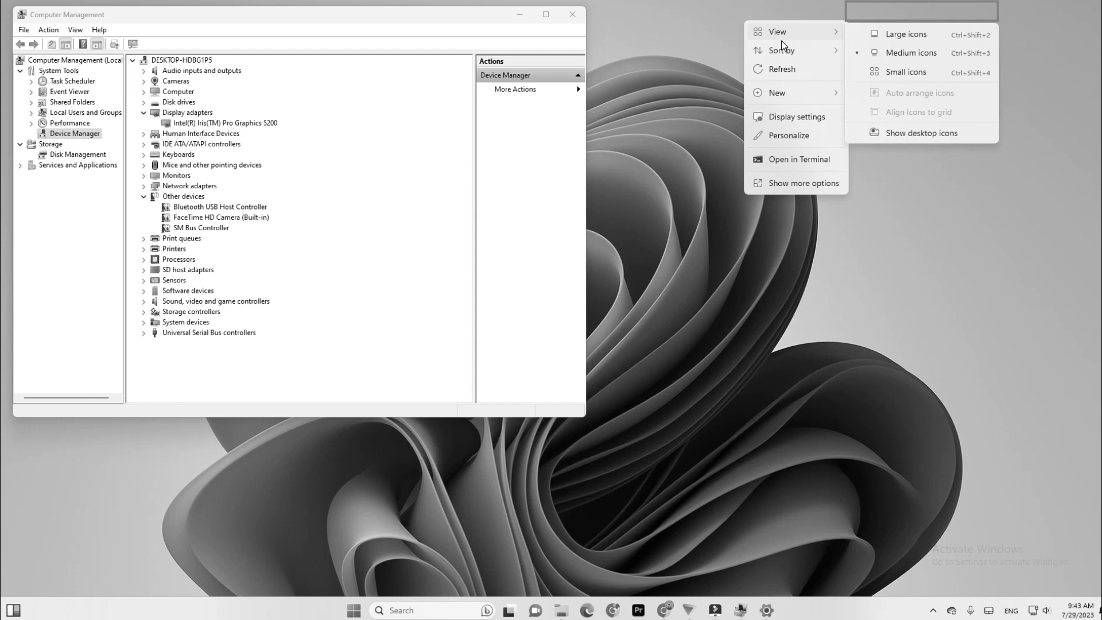
pyautogui.click(428, 610)
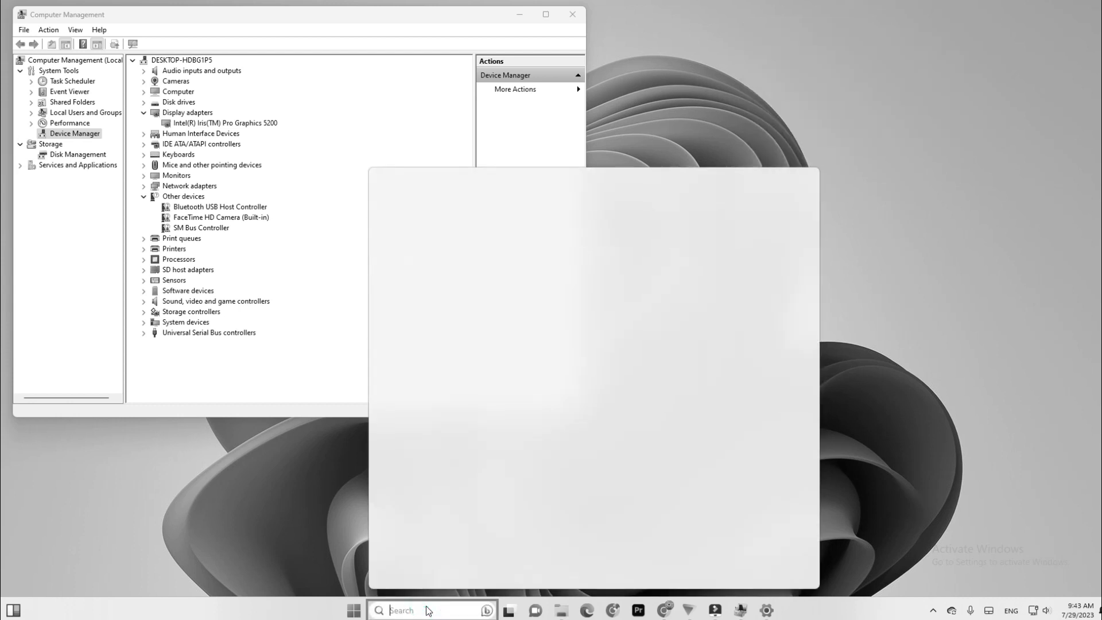
pyautogui.write('tex')
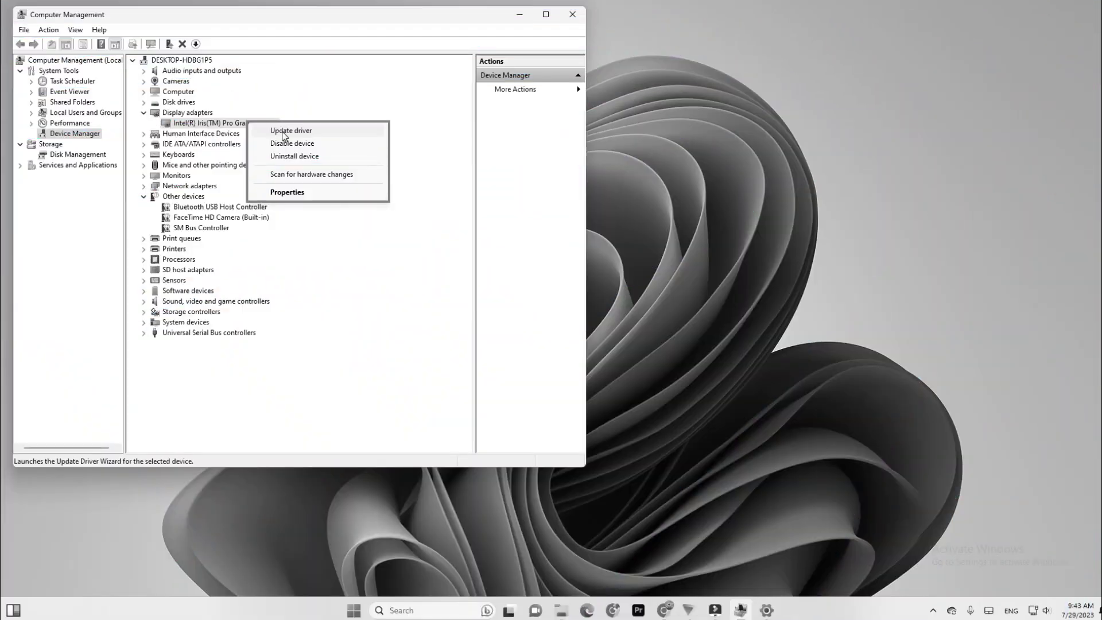
# - Search automatically for an updated Intel(R) Iris(TM) Pro Graphics 5200 driver, and continue the search in Windows Update
pyautogui.click(282, 131)
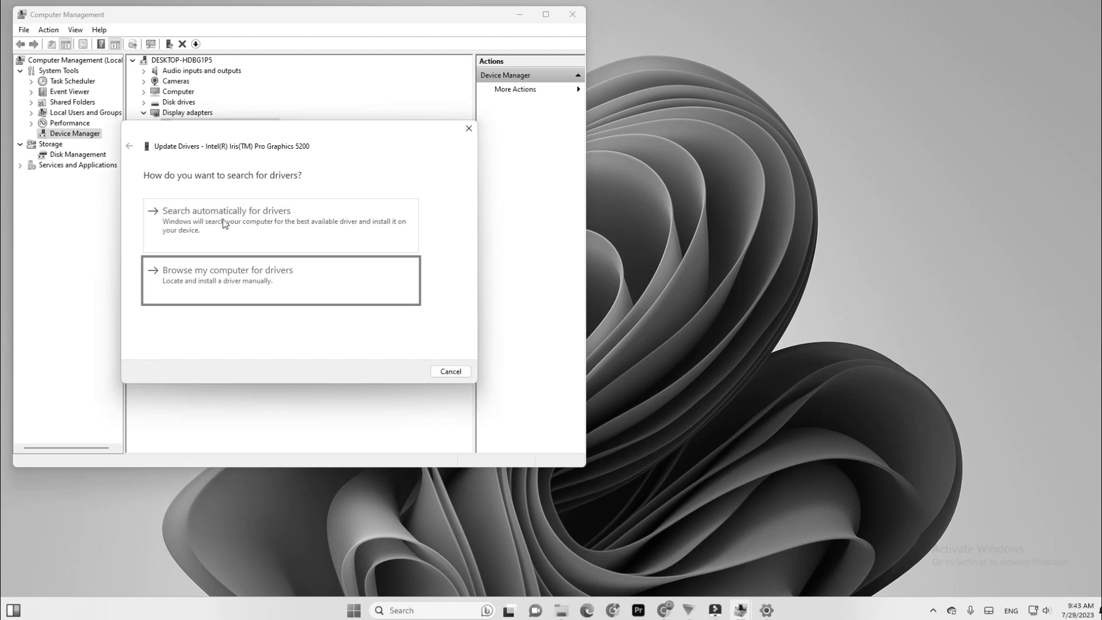
pyautogui.click(221, 220)
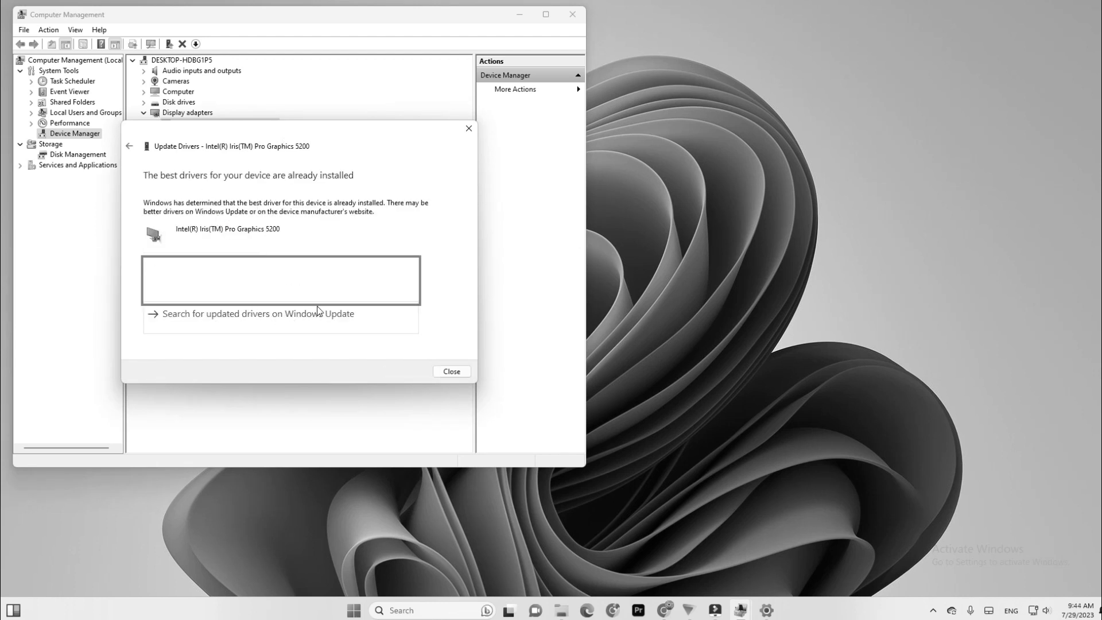
pyautogui.click(270, 314)
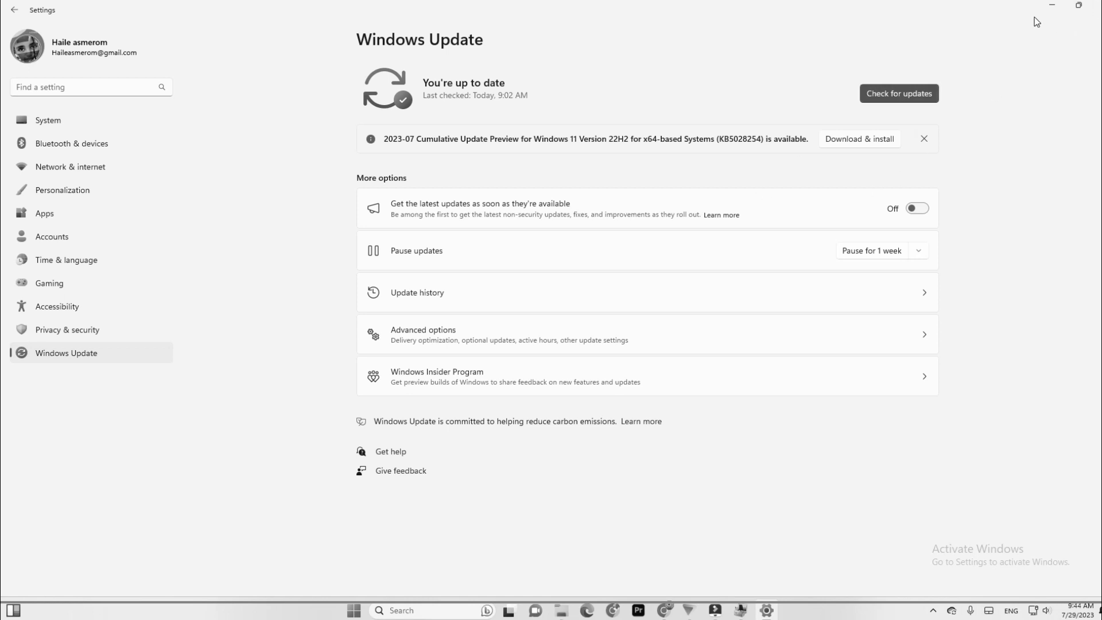
# - Minimize Settings, bring up the uninstall confirmation for the Intel(R) Iris(TM) Pro Graphics 5200 adapter, and cancel it
pyautogui.click(1052, 6)
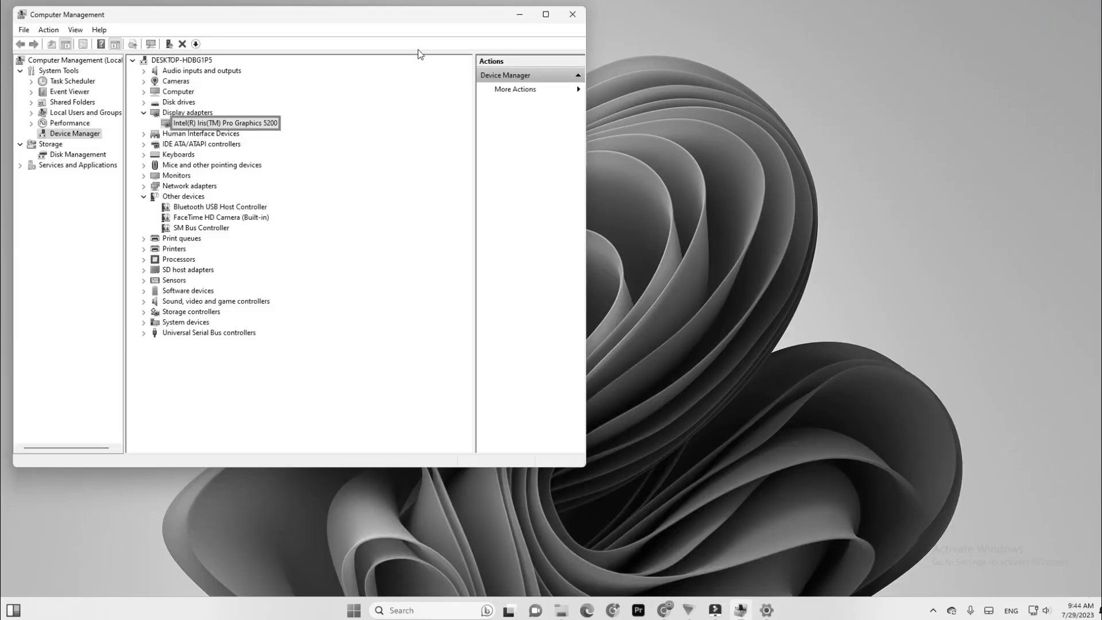
pyautogui.rightClick(223, 123)
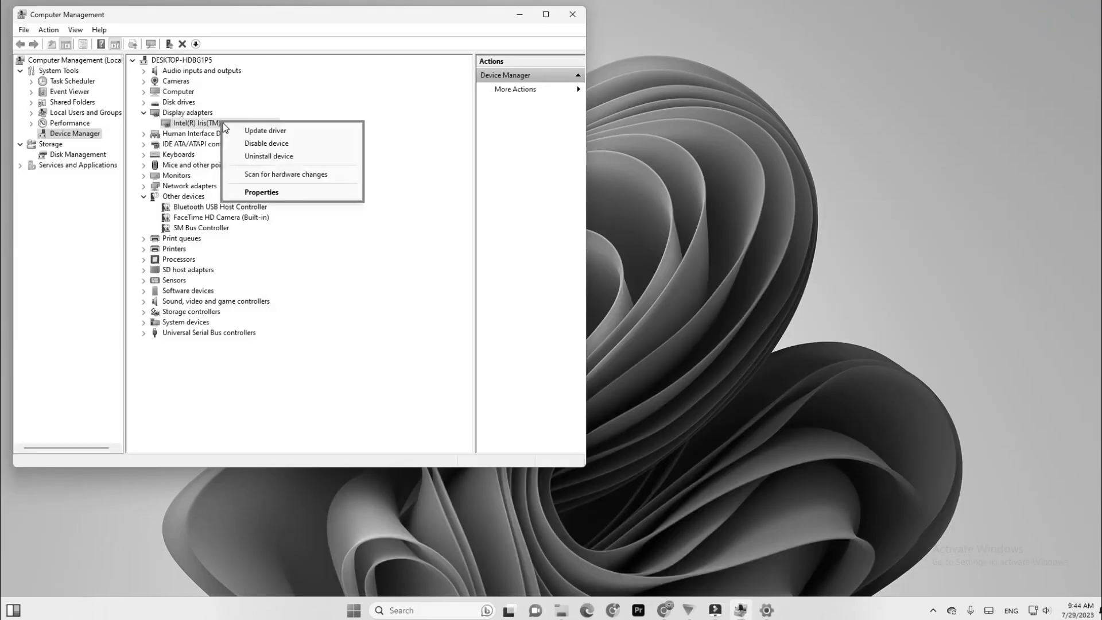
pyautogui.click(280, 157)
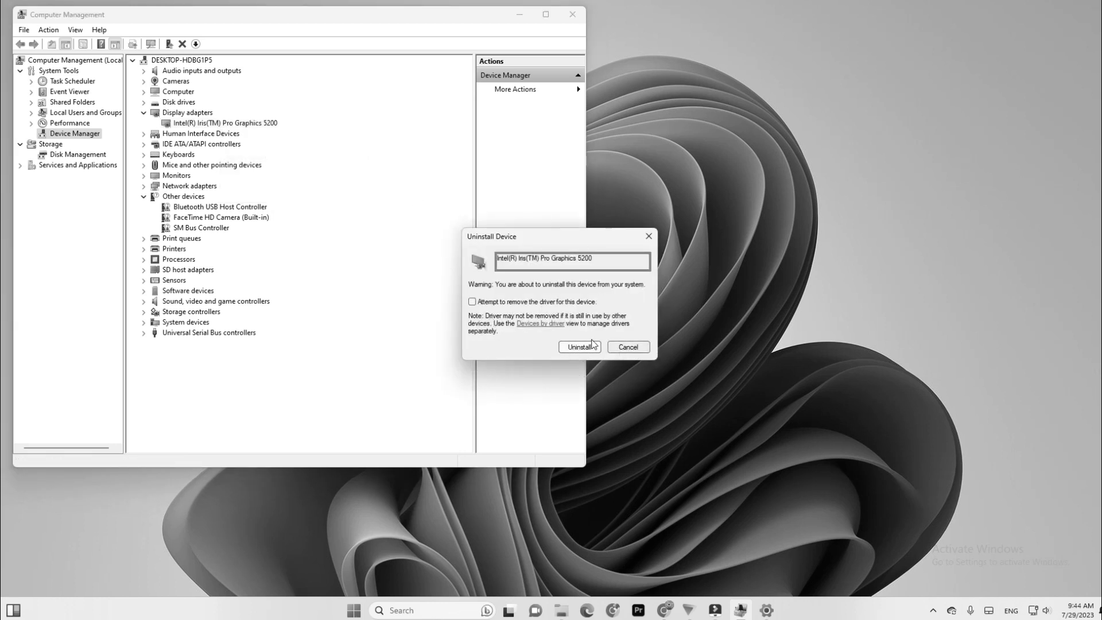
pyautogui.click(337, 615)
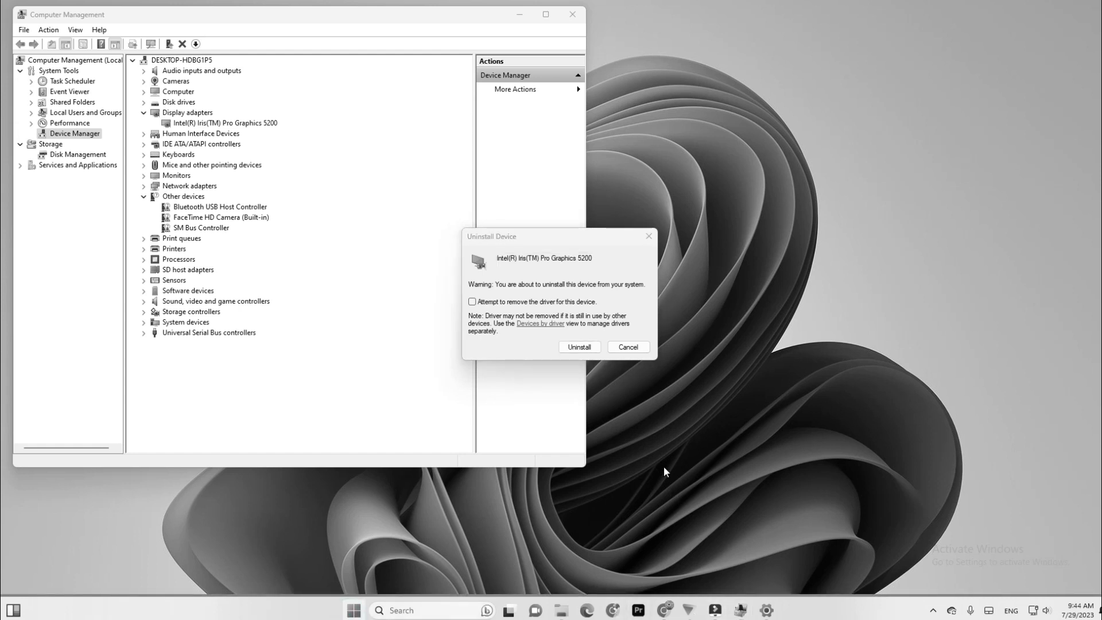
pyautogui.press('super')
pyautogui.click(506, 133)
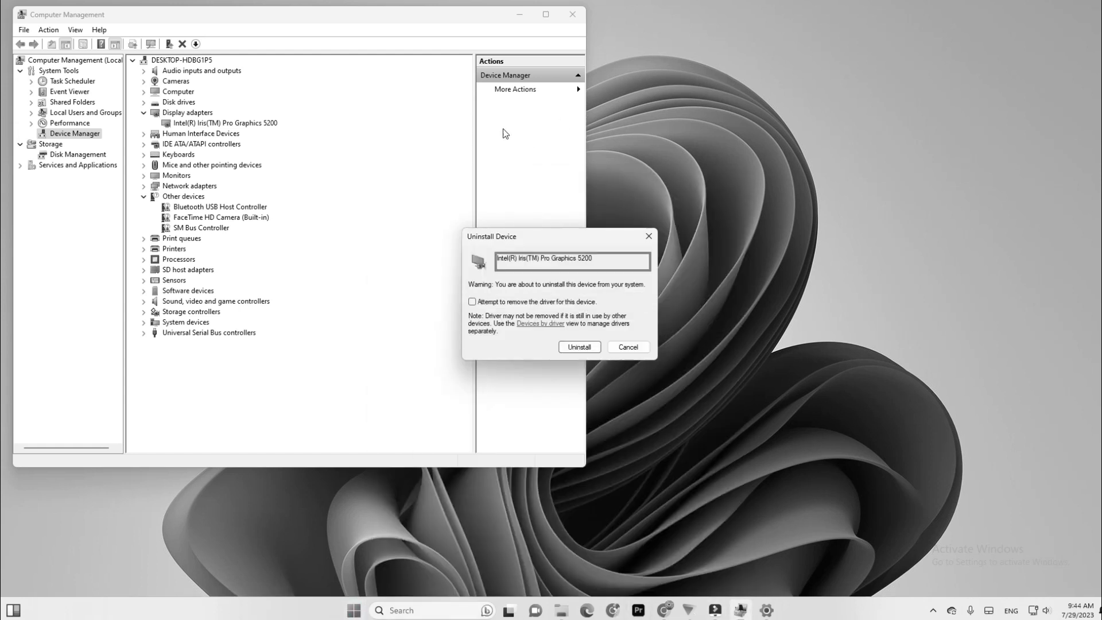
pyautogui.click(630, 347)
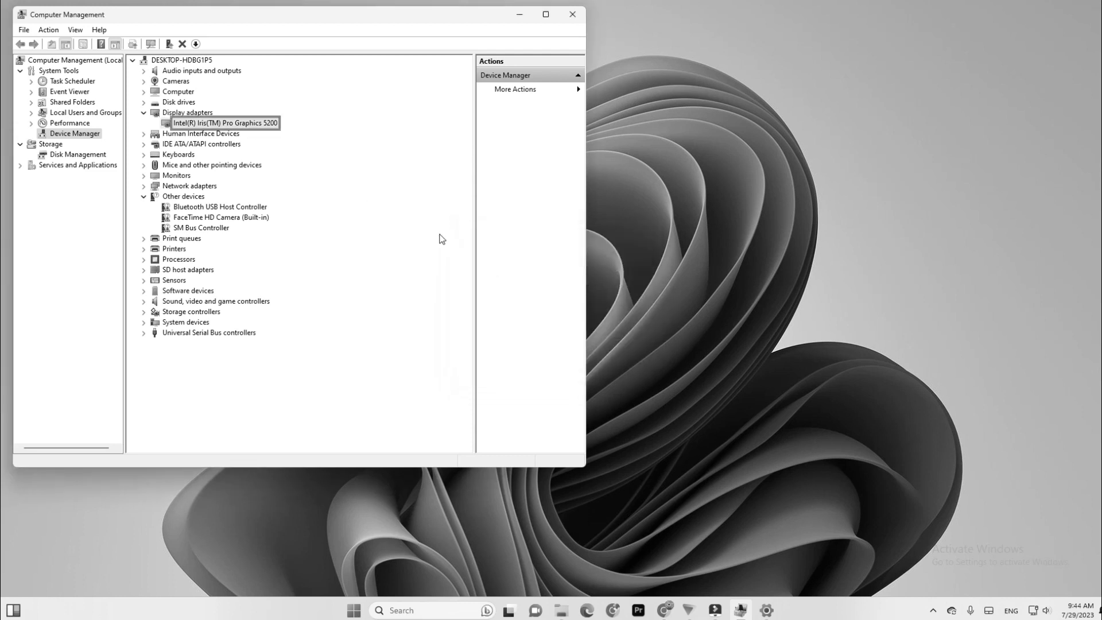
# - Start a manual driver update for the Intel(R) Iris(TM) Pro Graphics 5200 and list the compatible drivers on the computer
pyautogui.rightClick(229, 122)
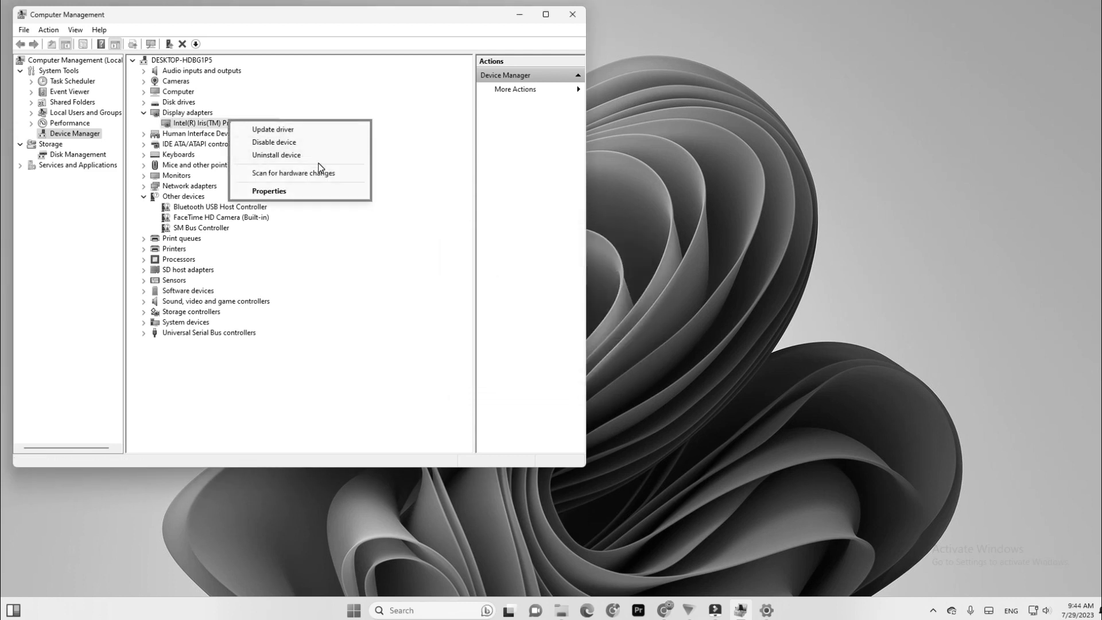
pyautogui.click(284, 130)
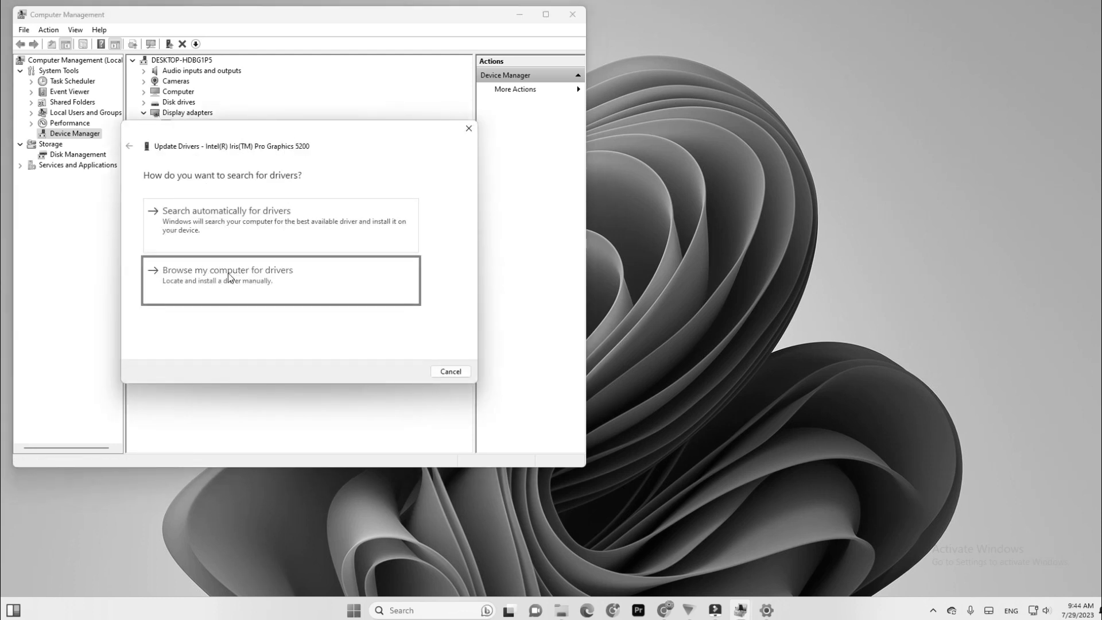
pyautogui.click(257, 275)
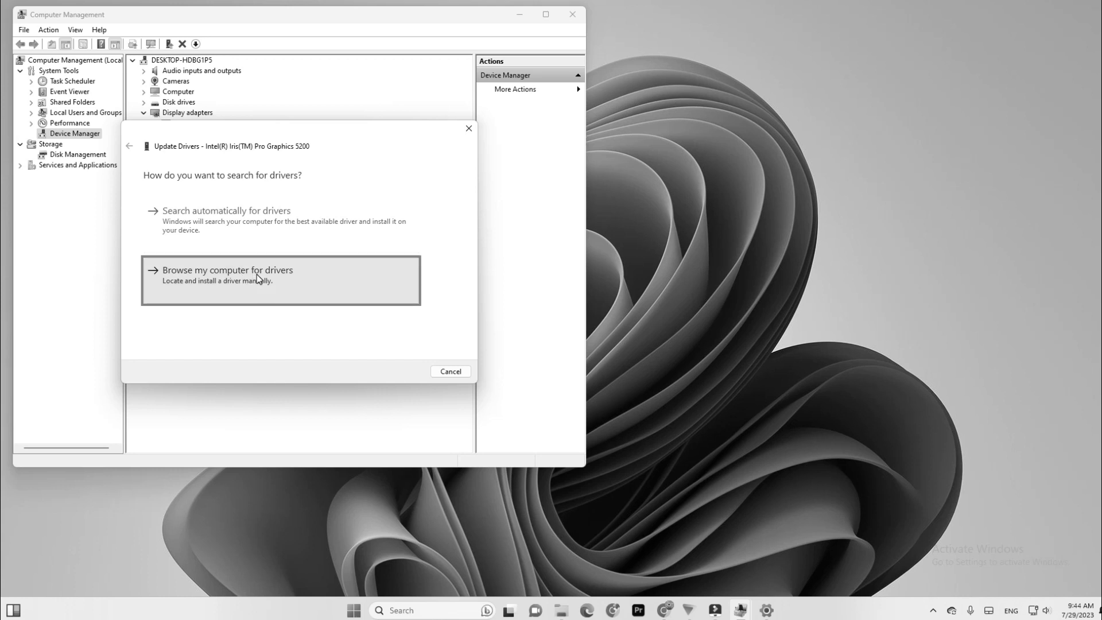
pyautogui.click(280, 297)
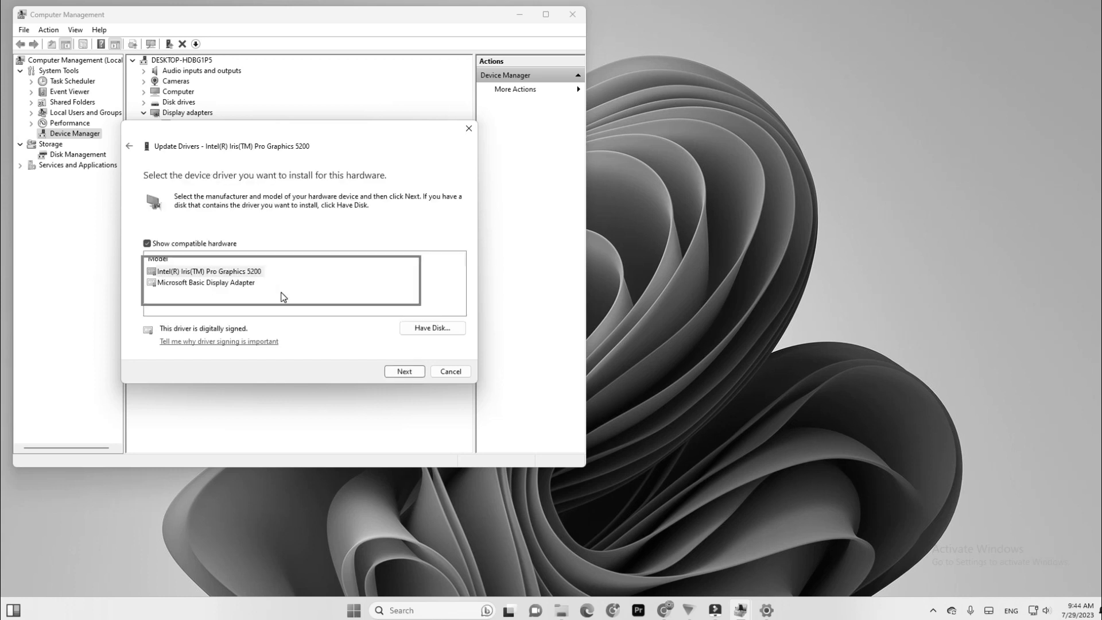
# - Browse System32 for a driver file to install from disk, then select Microsoft Basic Display Adapter instead and abandon the driver update
pyautogui.click(426, 329)
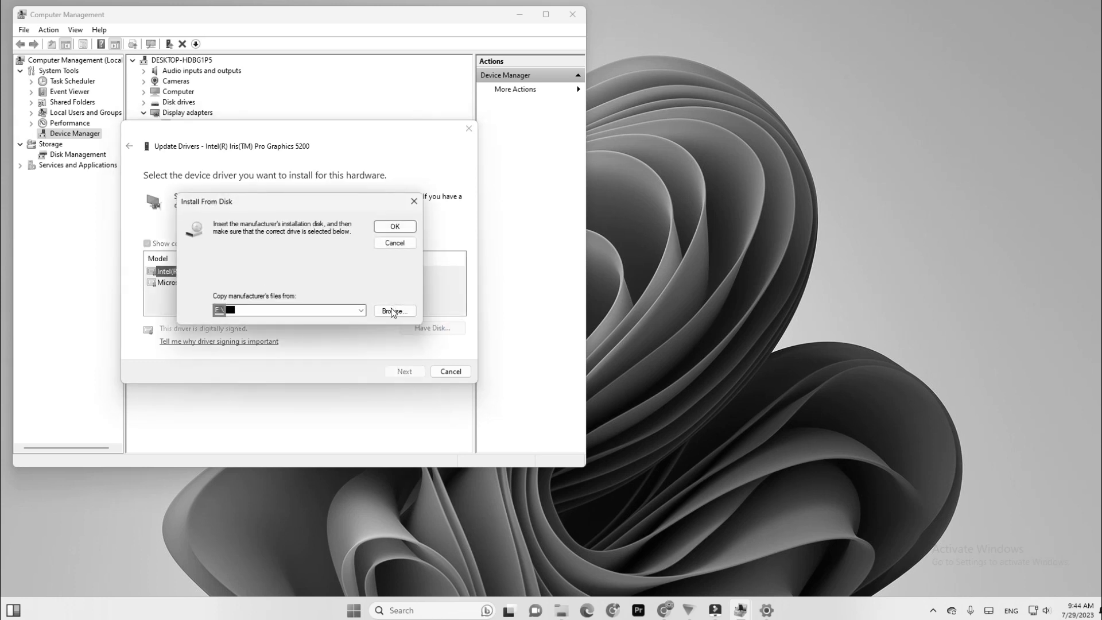
pyautogui.click(394, 311)
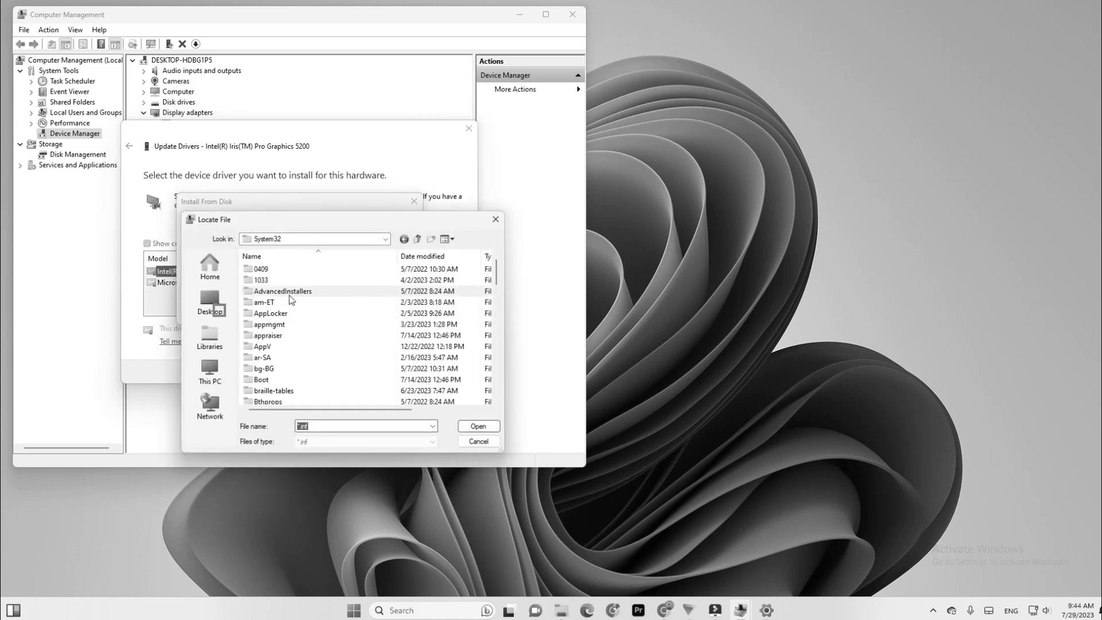
pyautogui.scroll(-20, 499, 287)
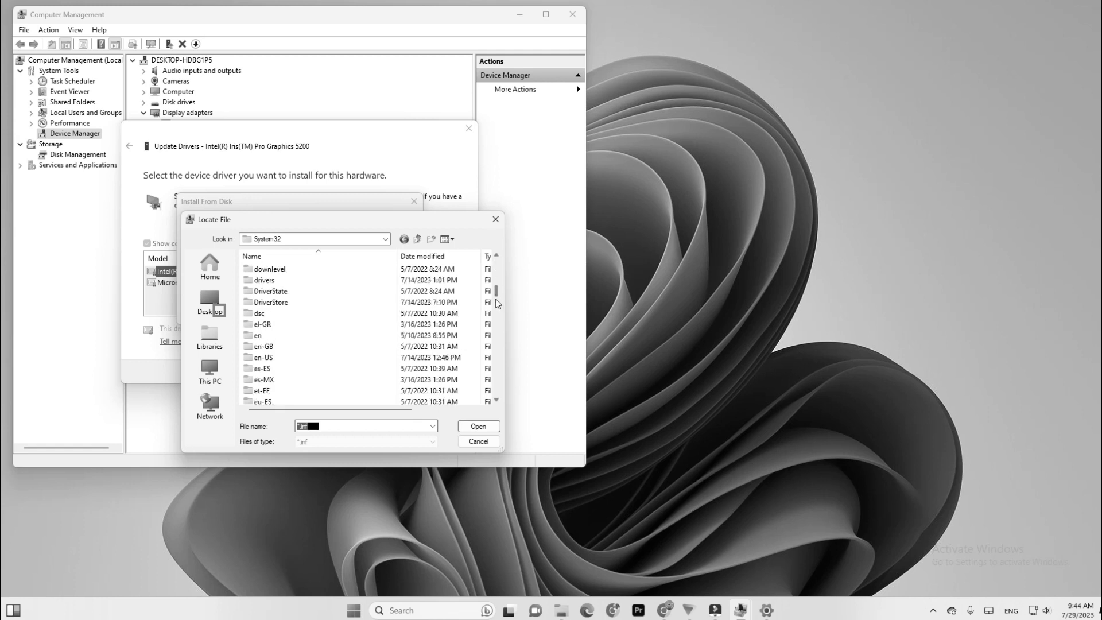
pyautogui.click(497, 220)
pyautogui.click(414, 202)
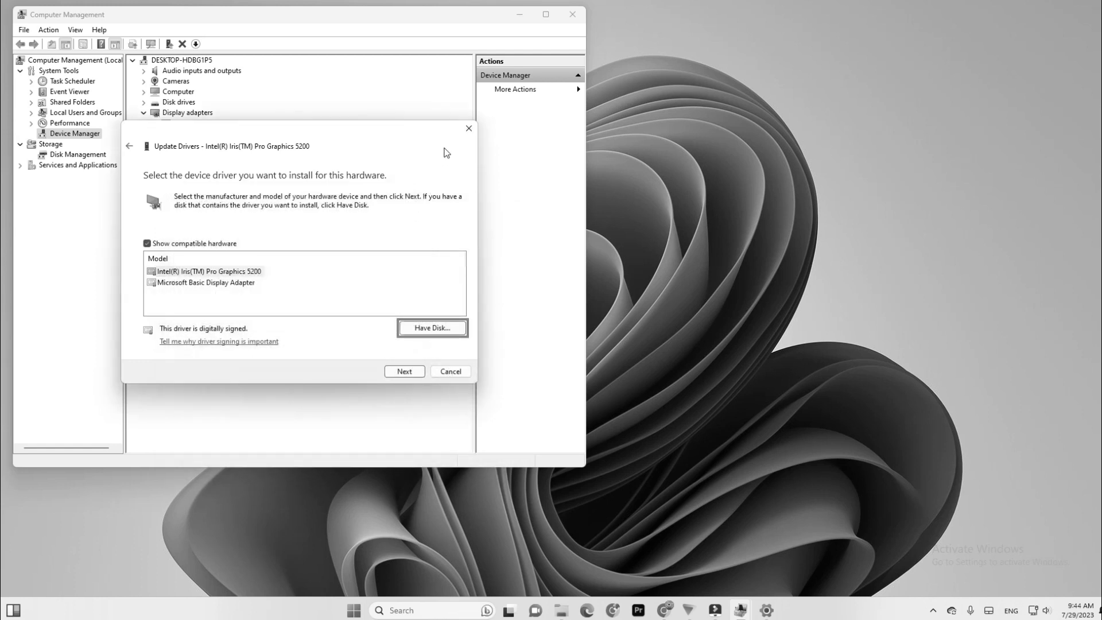
pyautogui.click(224, 284)
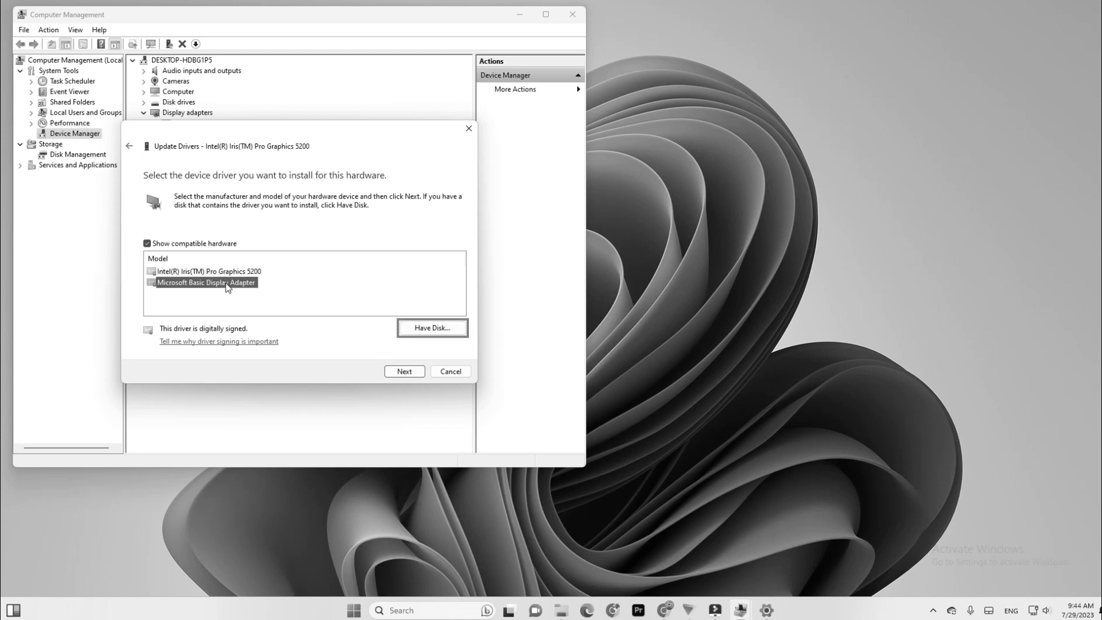
pyautogui.click(469, 130)
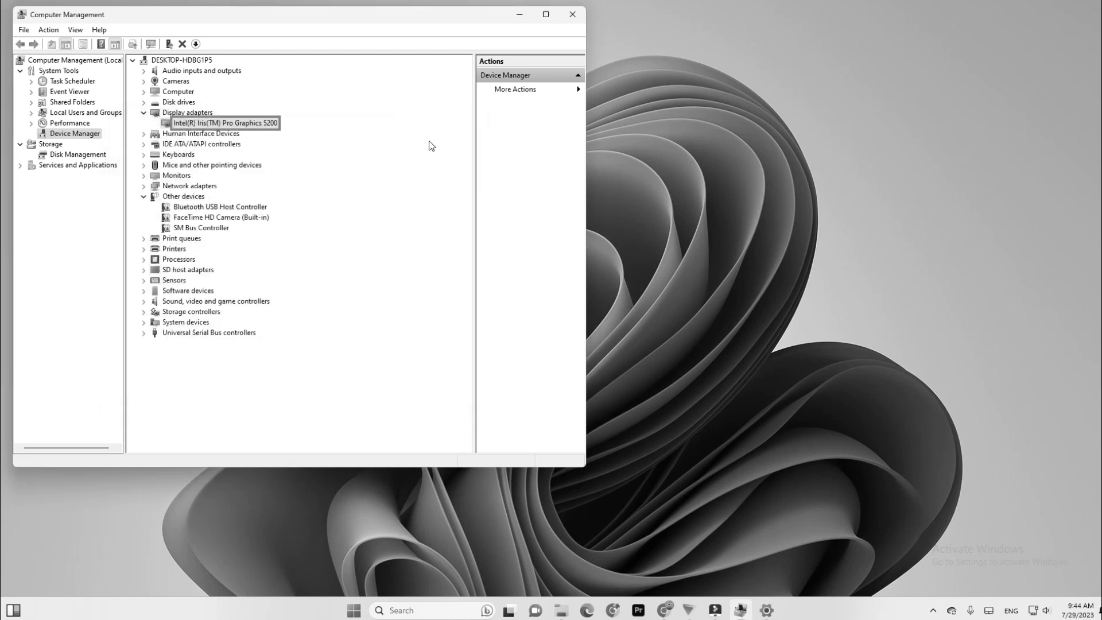
# - Collapse the display adapters, minimize Computer Management, and refresh the desktop
pyautogui.click(143, 112)
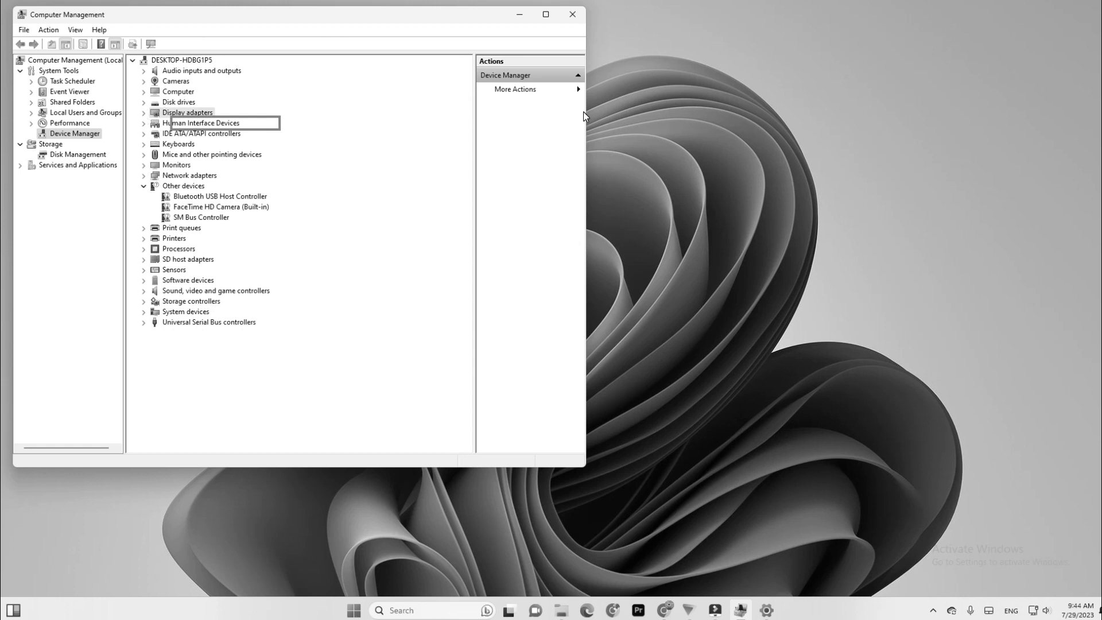
pyautogui.click(518, 14)
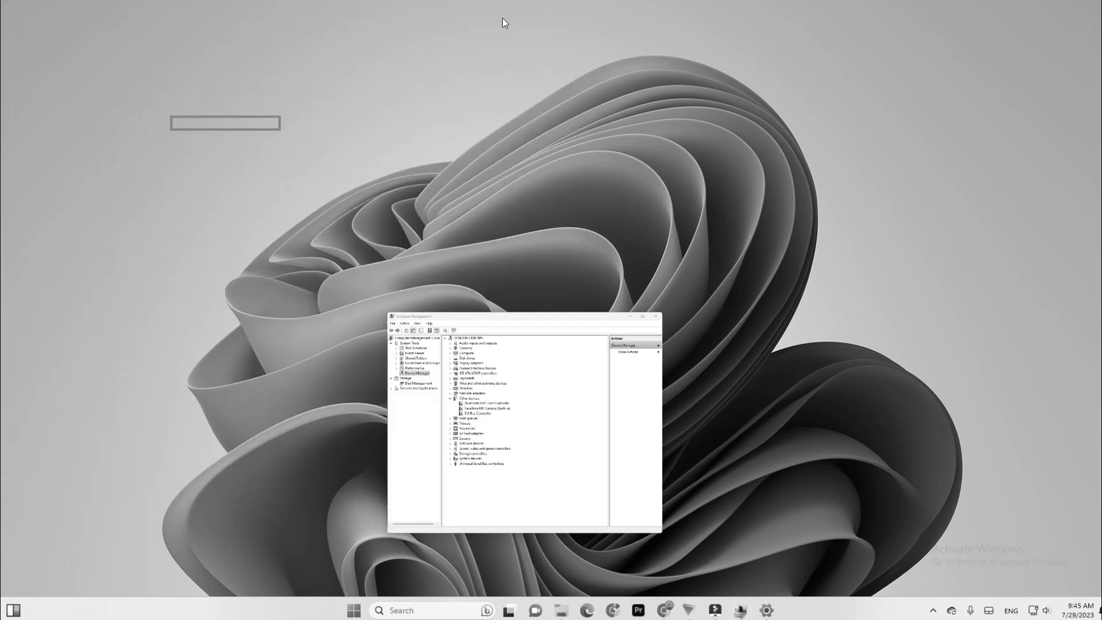
pyautogui.rightClick(505, 27)
pyautogui.click(542, 70)
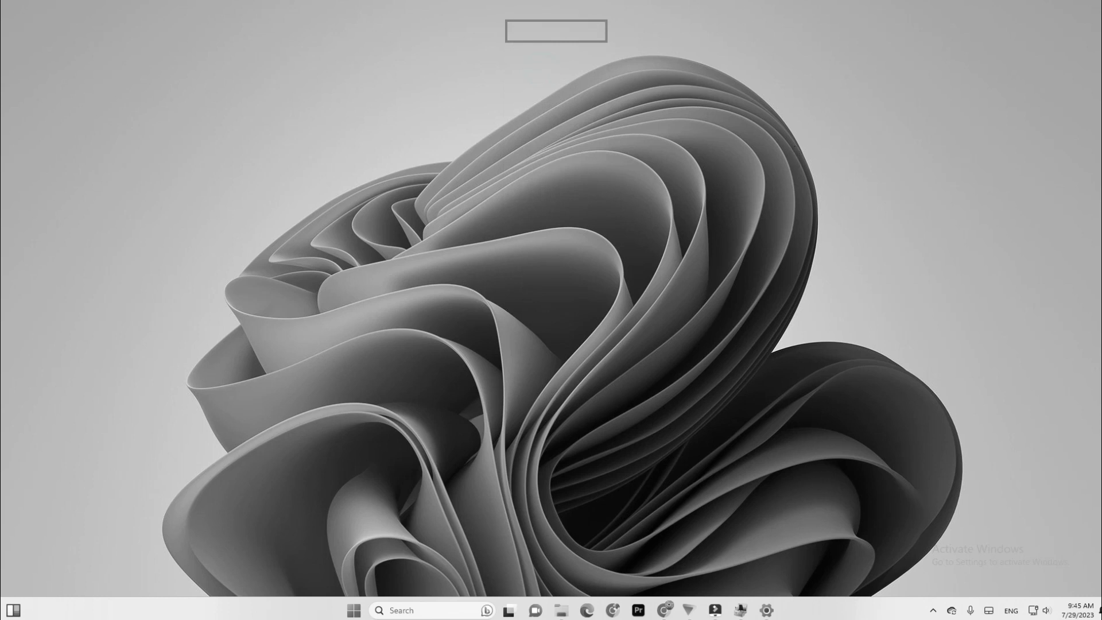
# - Search Windows for color filters, open the Color filters settings, and turn the color filters off
pyautogui.click(423, 613)
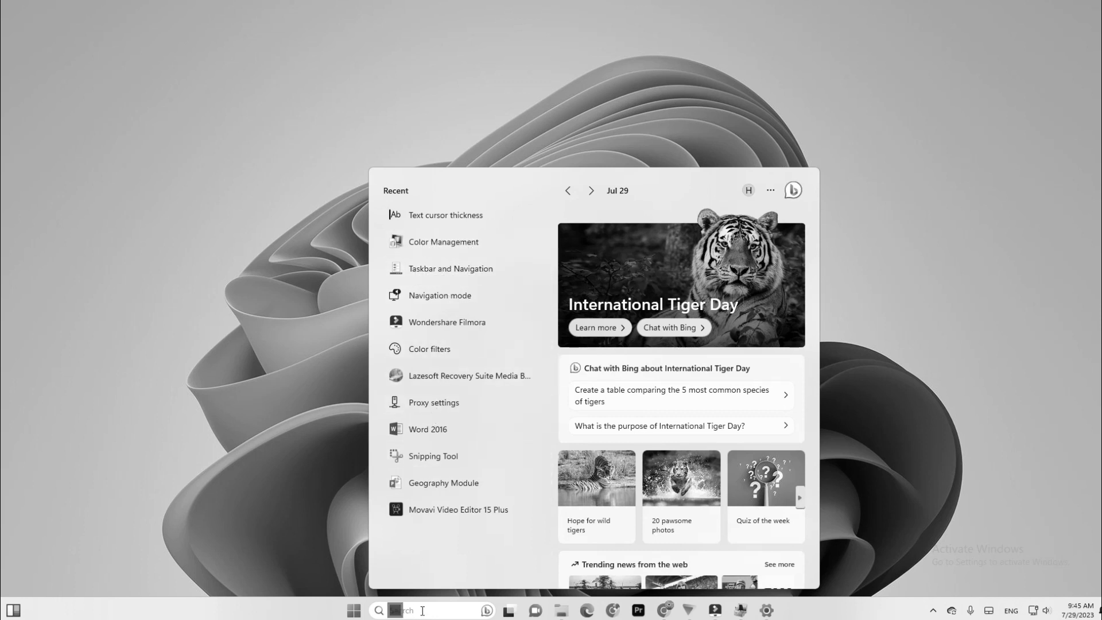
pyautogui.write('color filters')
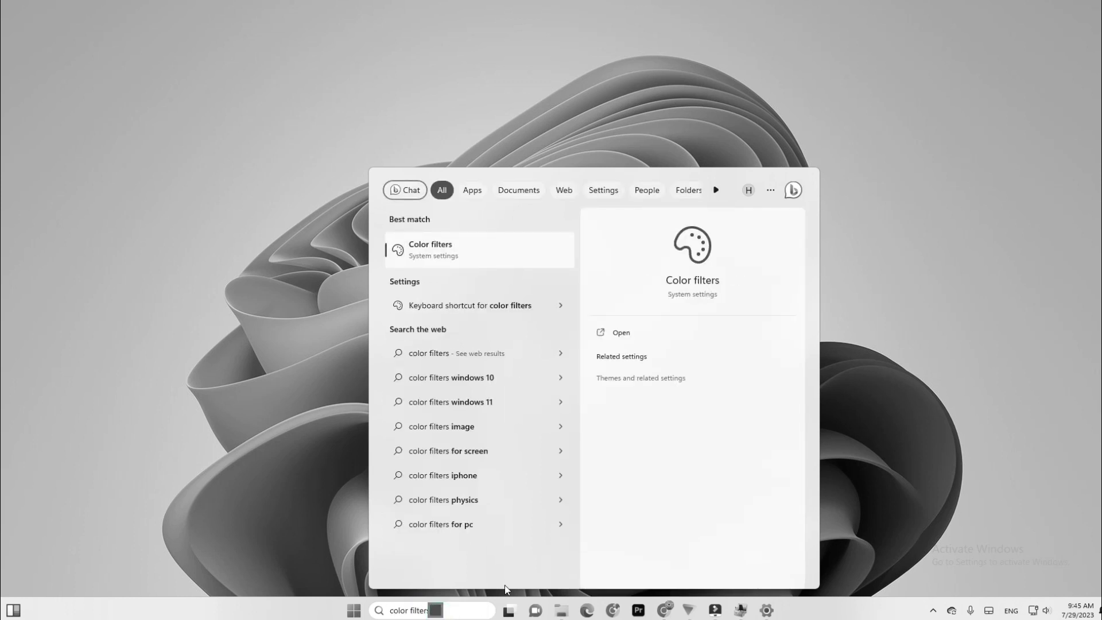
pyautogui.click(458, 251)
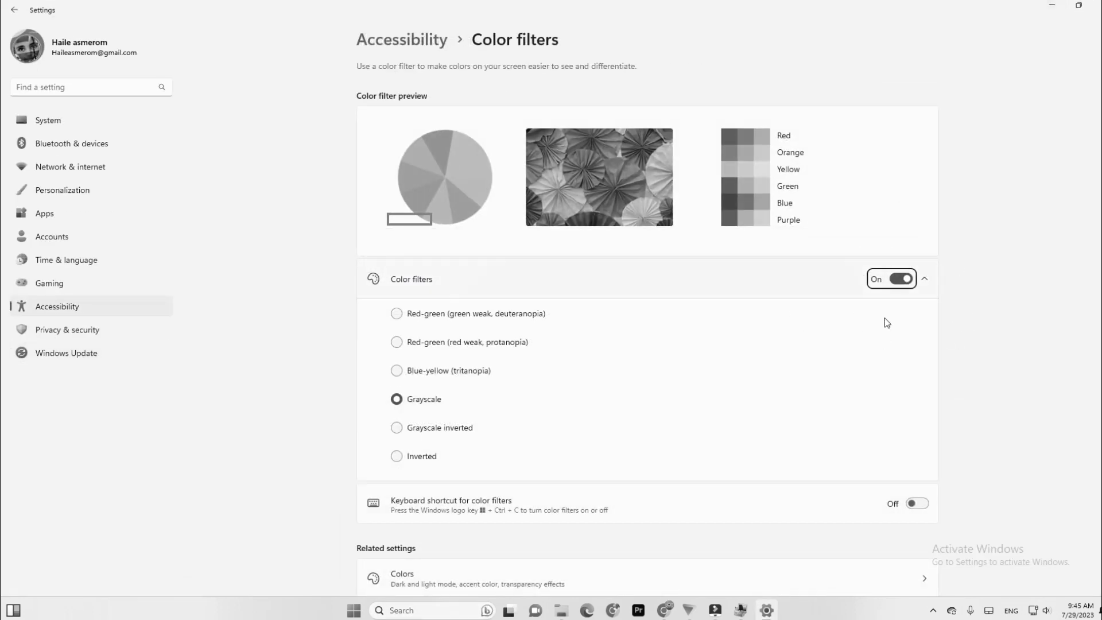
pyautogui.click(893, 286)
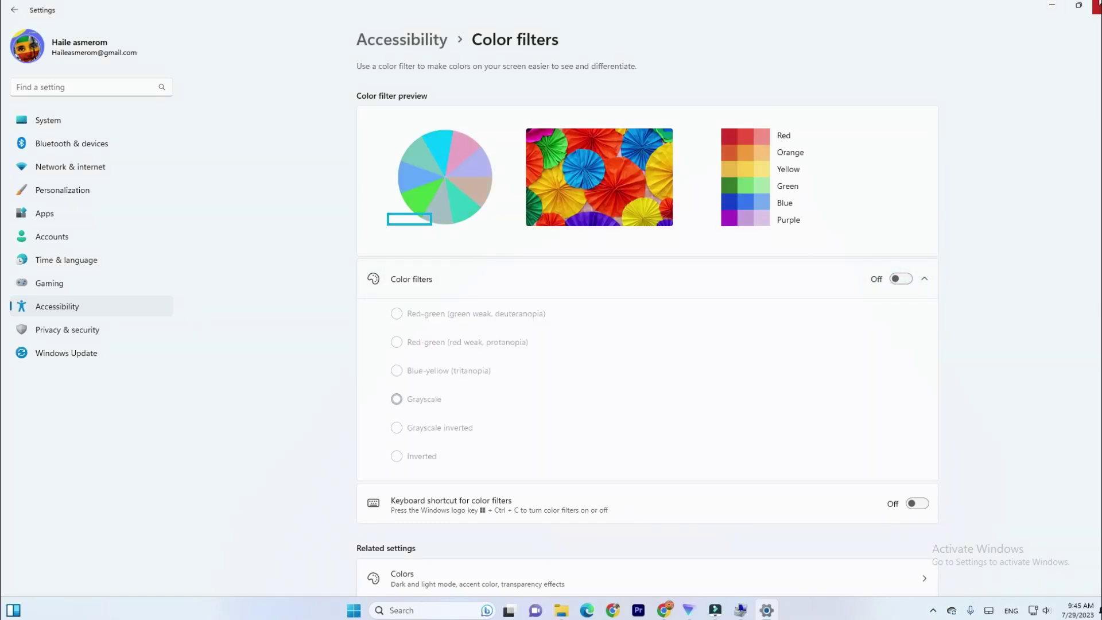
# - Minimize Settings to check the desktop's colors, and refresh the desktop twice
pyautogui.click(1052, 5)
pyautogui.rightClick(810, 49)
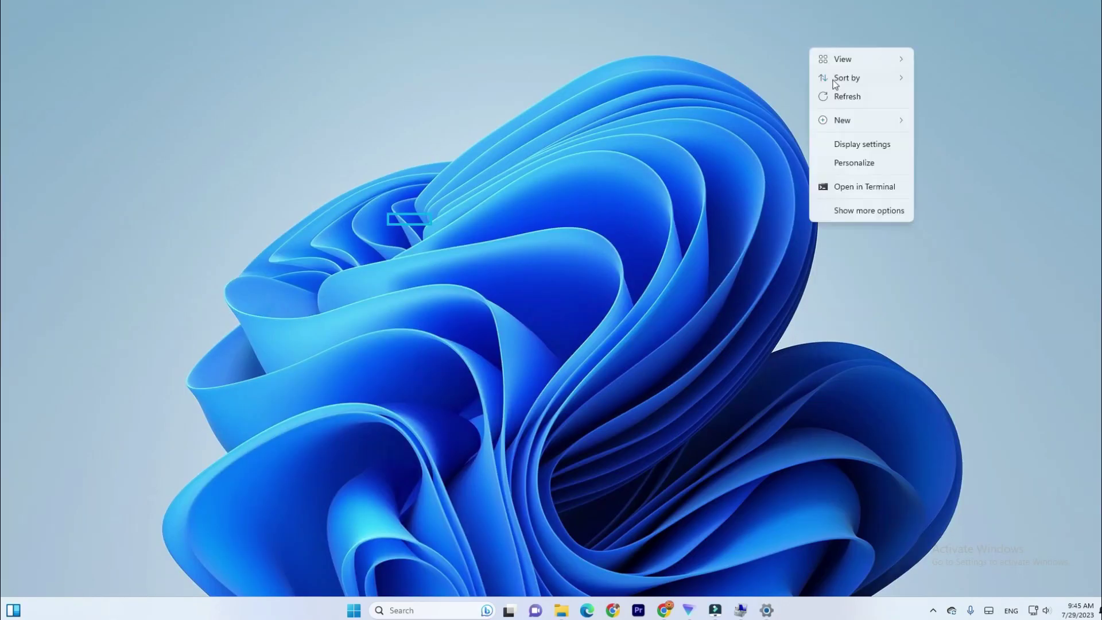
pyautogui.click(837, 93)
pyautogui.rightClick(593, 118)
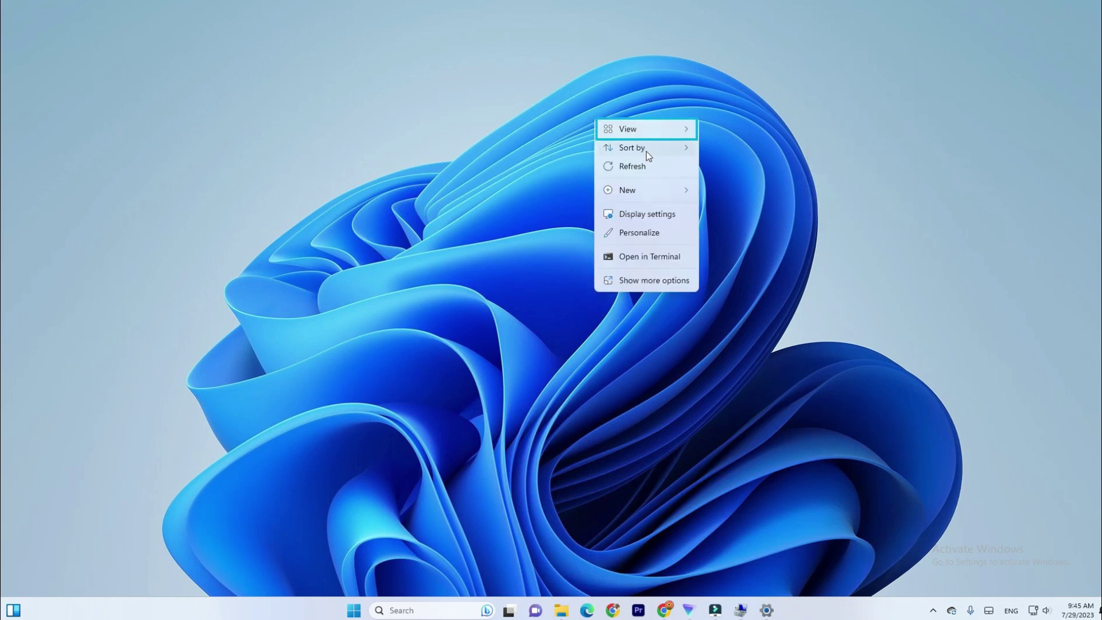
pyautogui.click(612, 166)
# - Restore the Color filters settings, turn the Grayscale filter back on, and minimize Settings to view the desktop
pyautogui.click(768, 611)
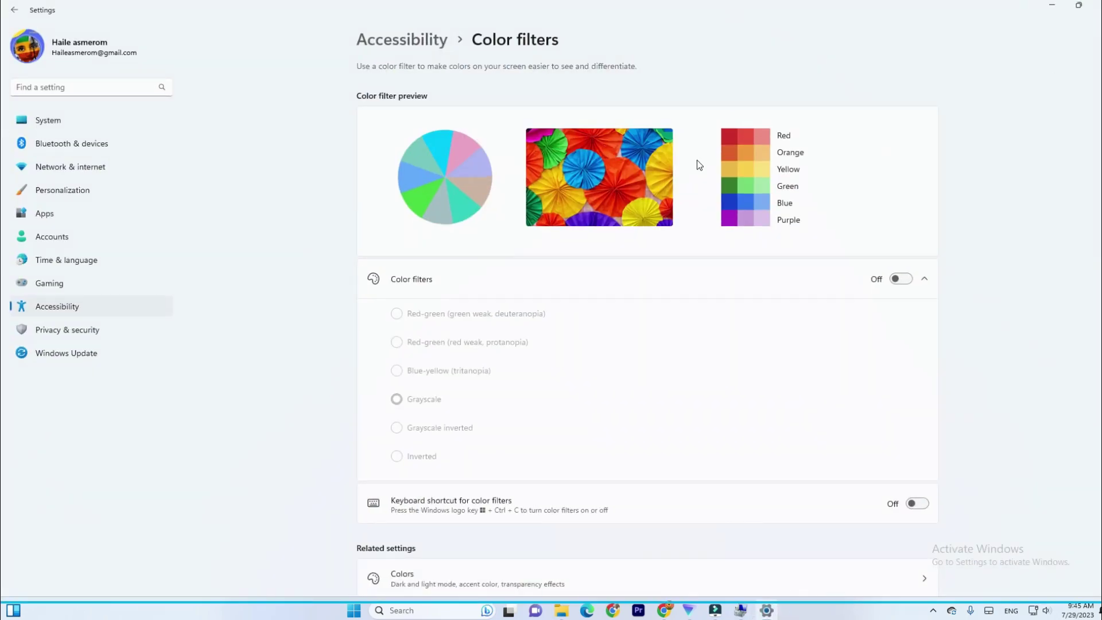
pyautogui.click(901, 279)
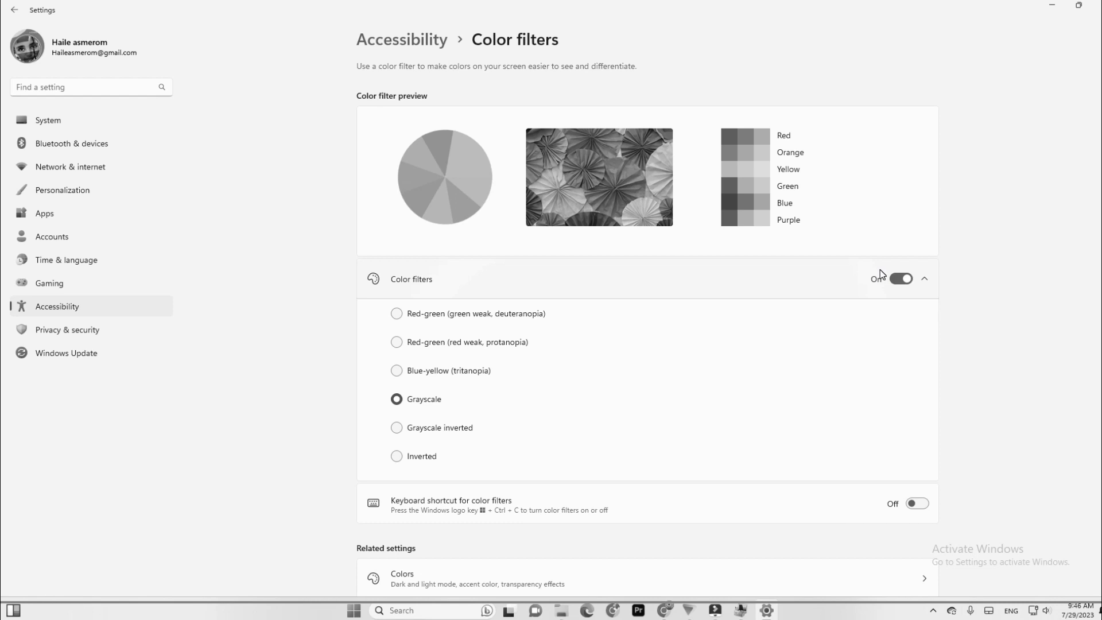
pyautogui.click(1055, 5)
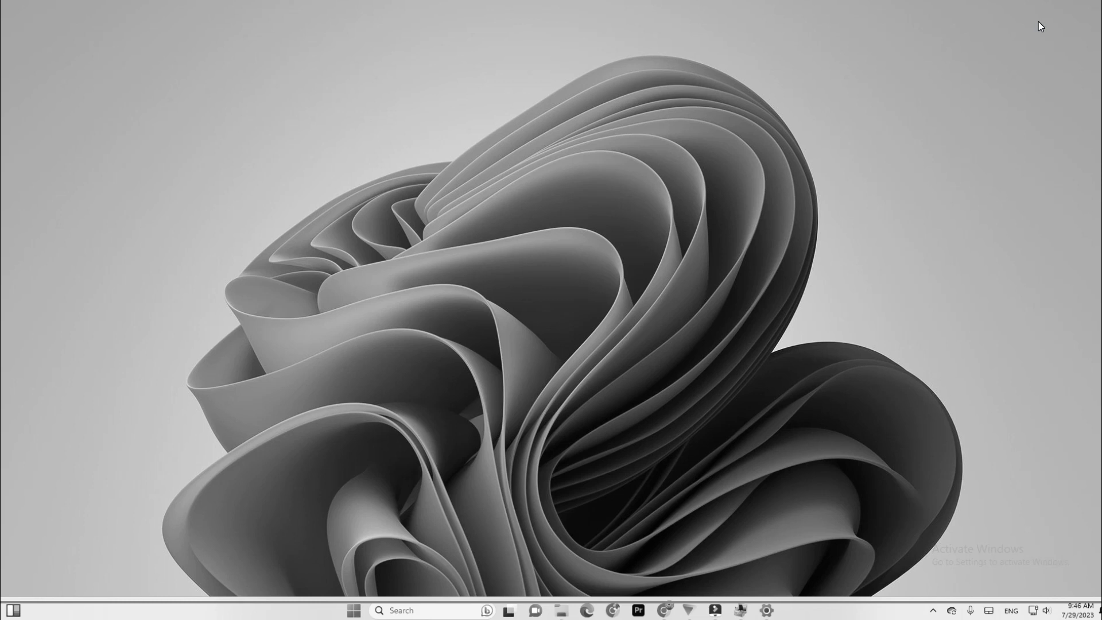
# - Return to the Color filters settings and turn the color filters off, leaving their keyboard shortcut disabled
pyautogui.hotkey('alt', 'Tab')
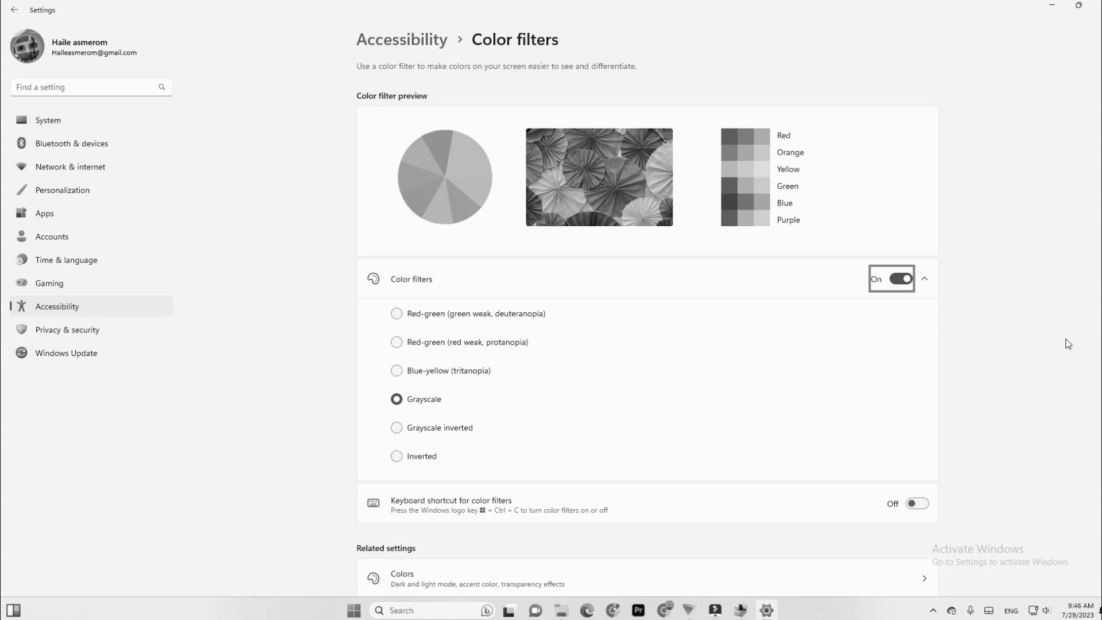
pyautogui.click(926, 506)
pyautogui.click(926, 508)
pyautogui.click(901, 286)
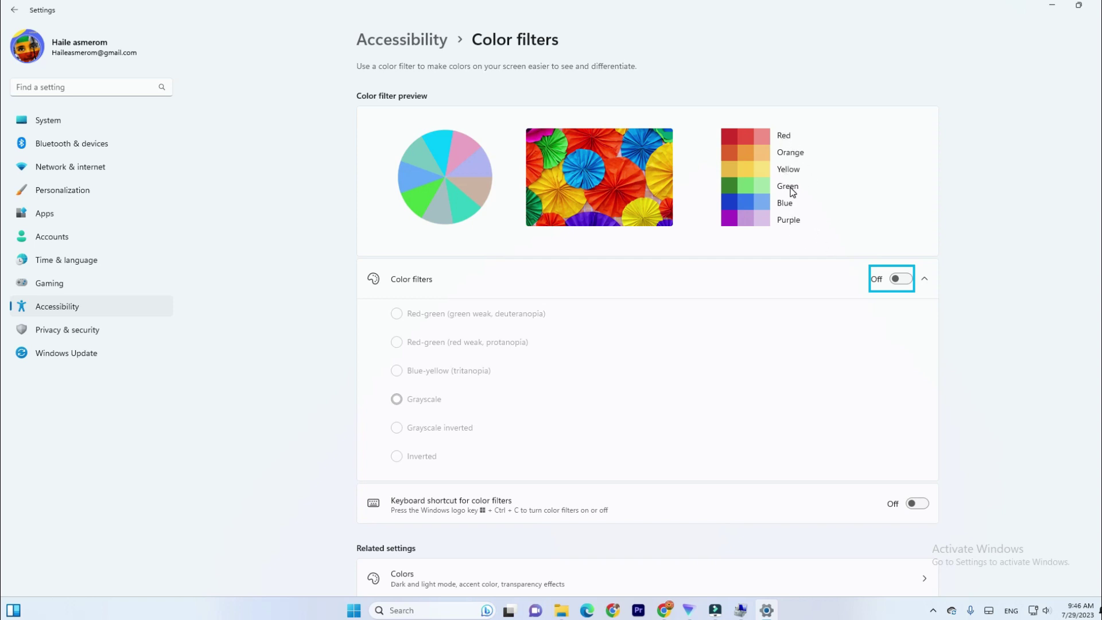
# - Minimize Settings and refresh the desktop
pyautogui.click(819, 225)
pyautogui.click(1055, 7)
pyautogui.rightClick(957, 33)
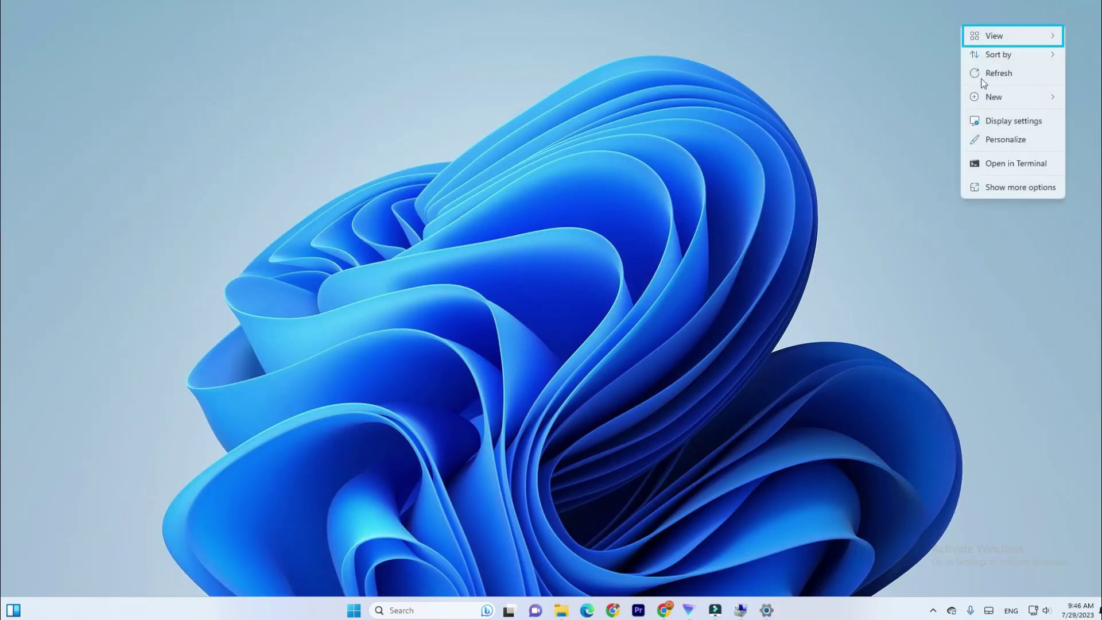
pyautogui.click(983, 71)
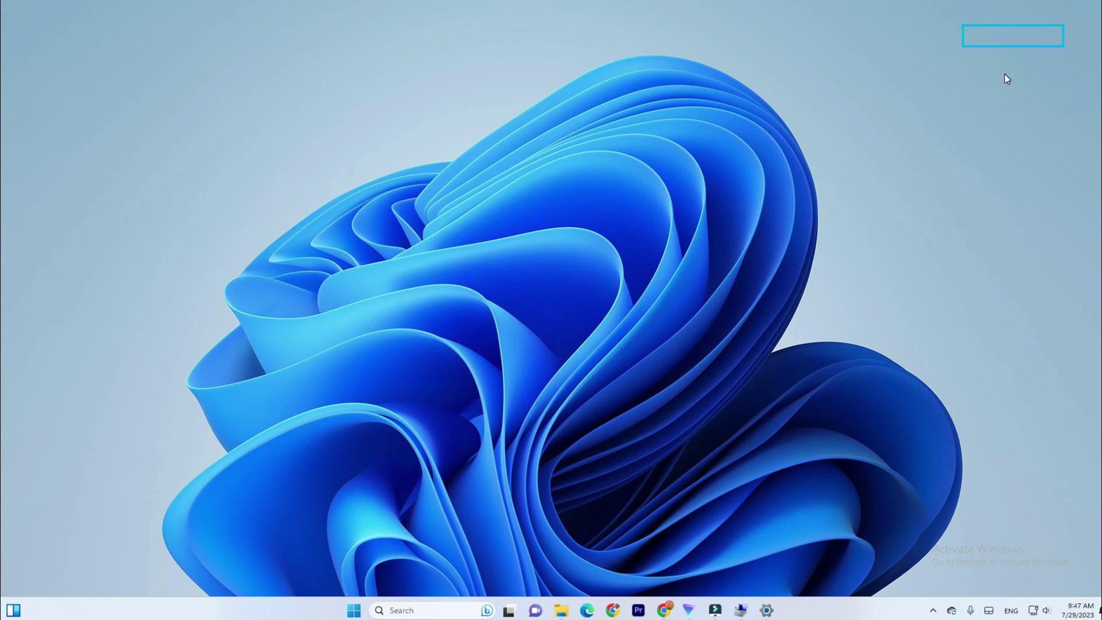